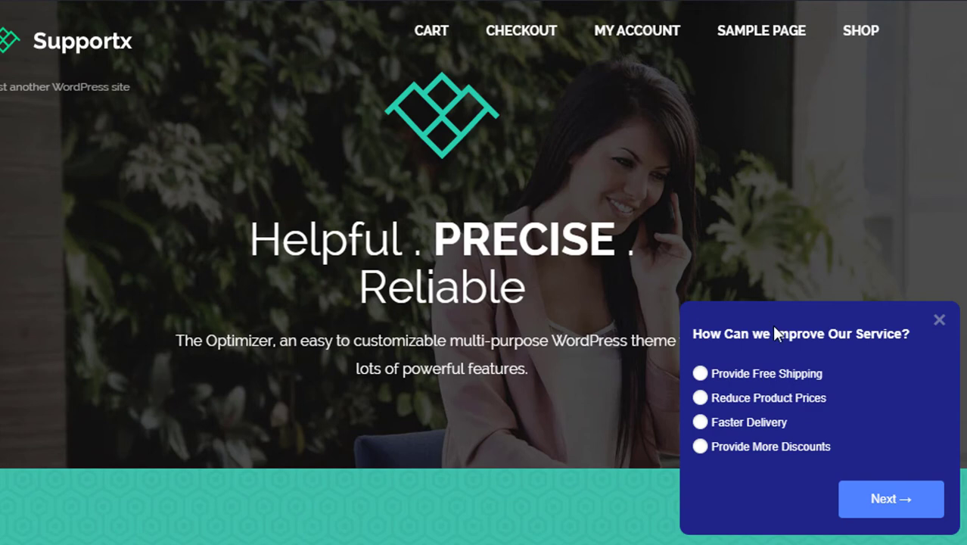
# - Answer the survey questions with Reduce Product Prices and Jewelry
pyautogui.click(767, 393)
pyautogui.click(870, 506)
pyautogui.click(722, 397)
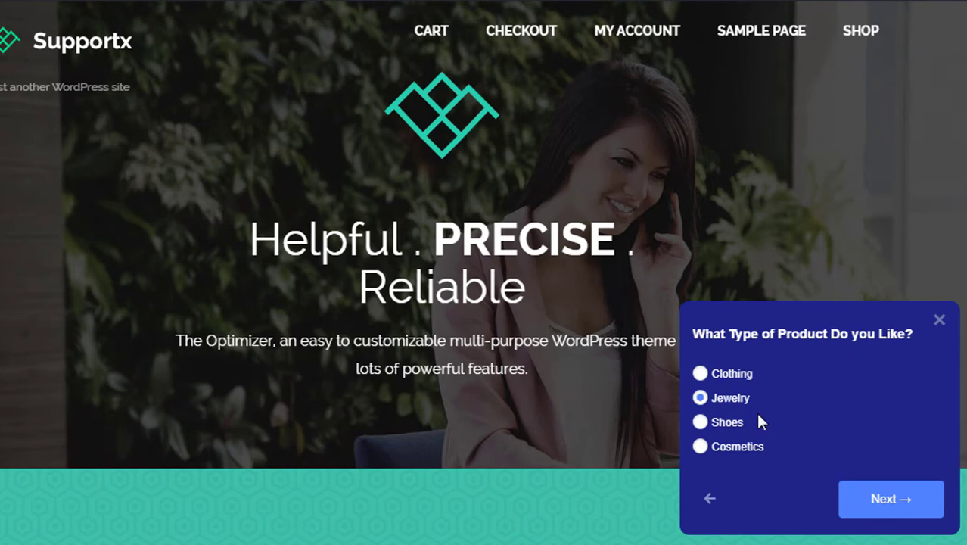
pyautogui.click(866, 504)
# - Enter a full name, an e-mail address and the feedback 'Thanks :)', then send the survey
pyautogui.click(755, 225)
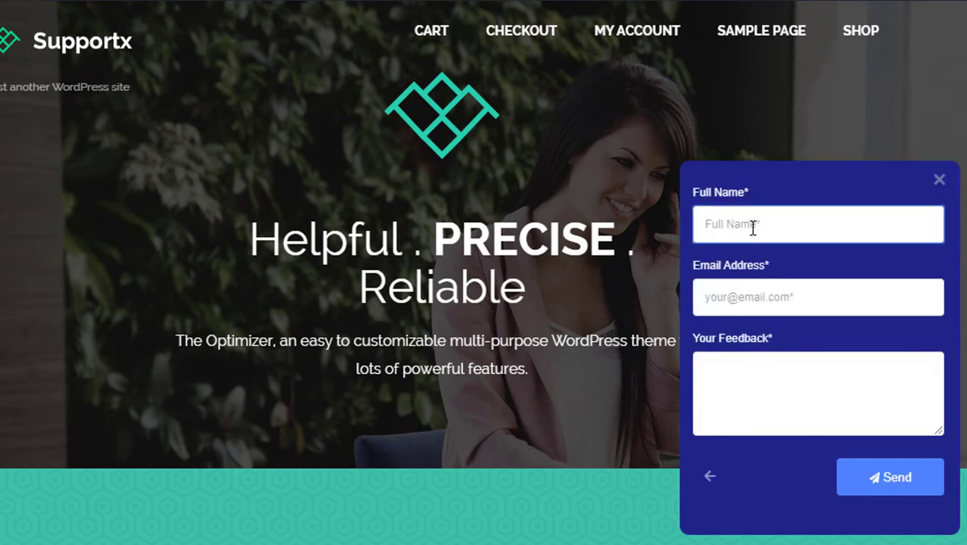
pyautogui.write('John Doe')
pyautogui.press('Tab')
pyautogui.press('Tab')
pyautogui.write('Thanks :)')
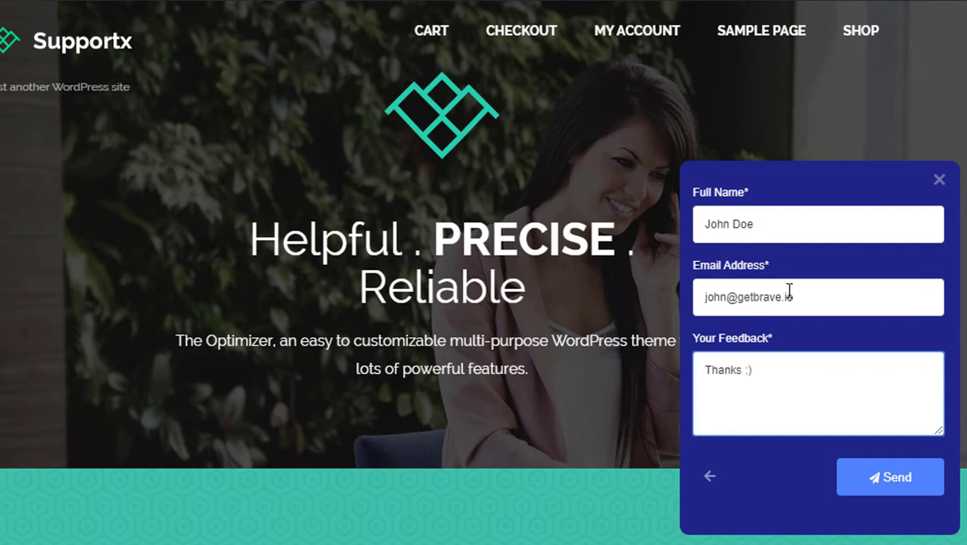
pyautogui.click(873, 481)
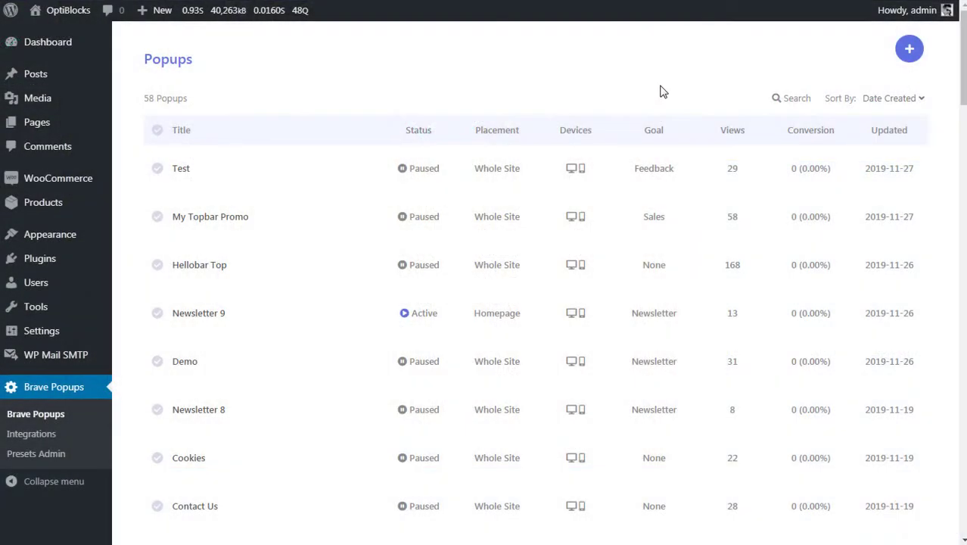
# - Start a new popup titled 'Customer Poll' with the Collect Feedback goal
pyautogui.click(909, 50)
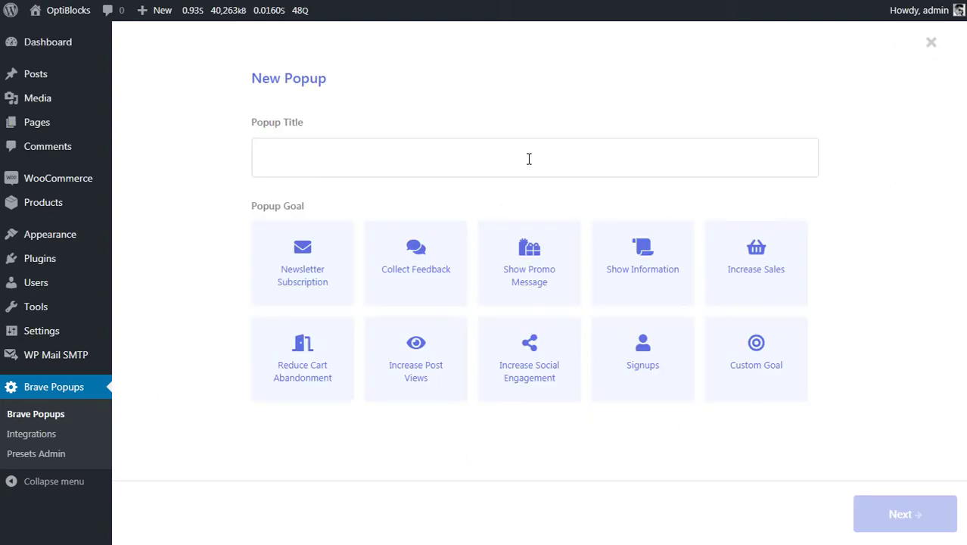
pyautogui.click(513, 158)
pyautogui.write('Customer Poll')
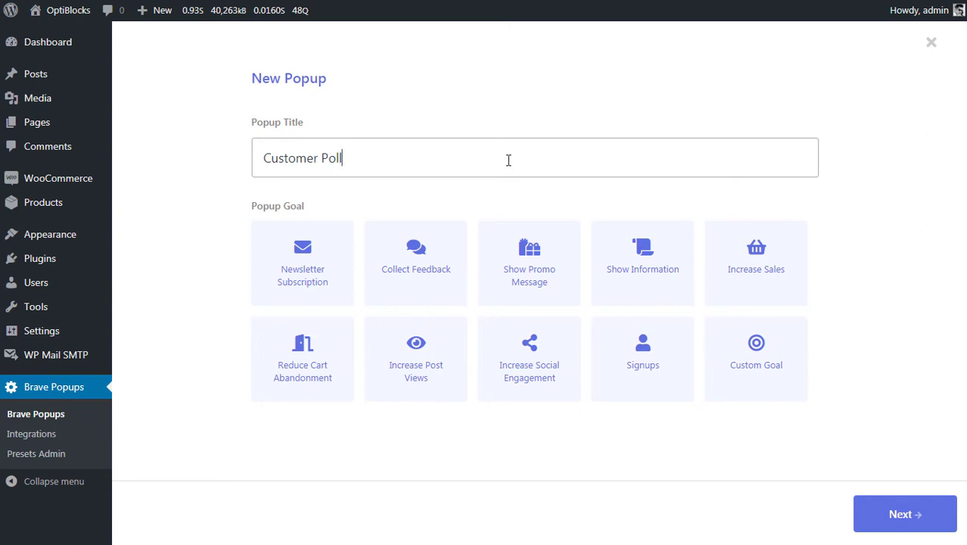
pyautogui.click(450, 250)
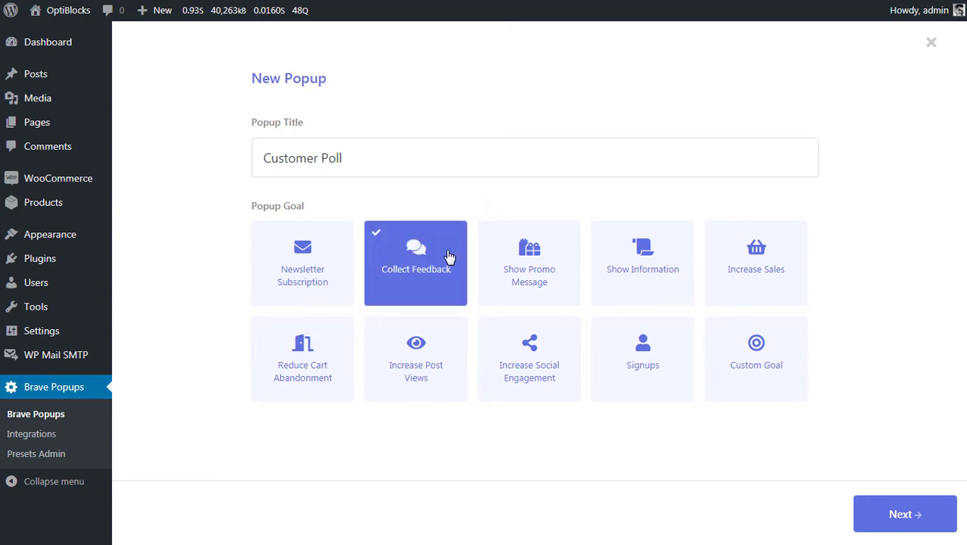
pyautogui.click(893, 514)
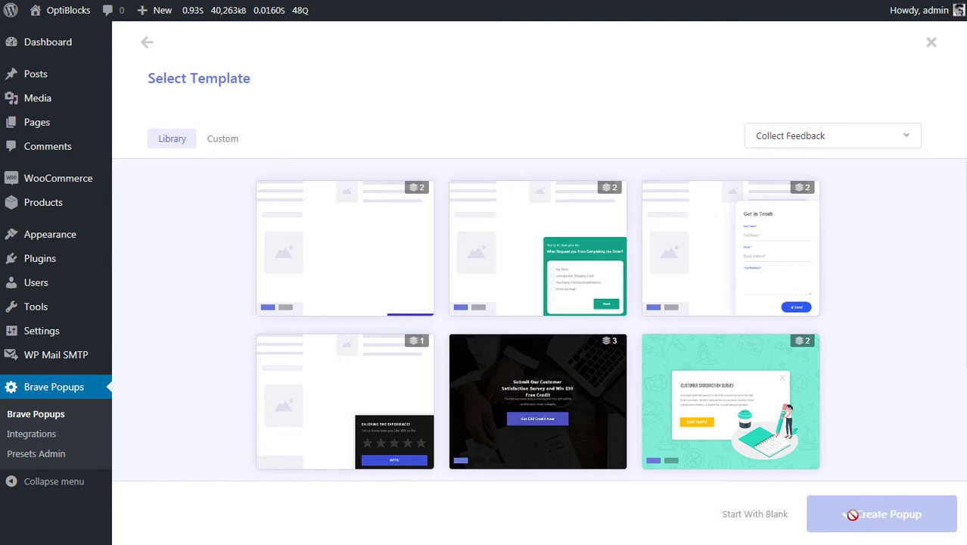
# - Start from a blank design and change the popup size from 700 × 450 to 300 × 250 px
pyautogui.click(756, 517)
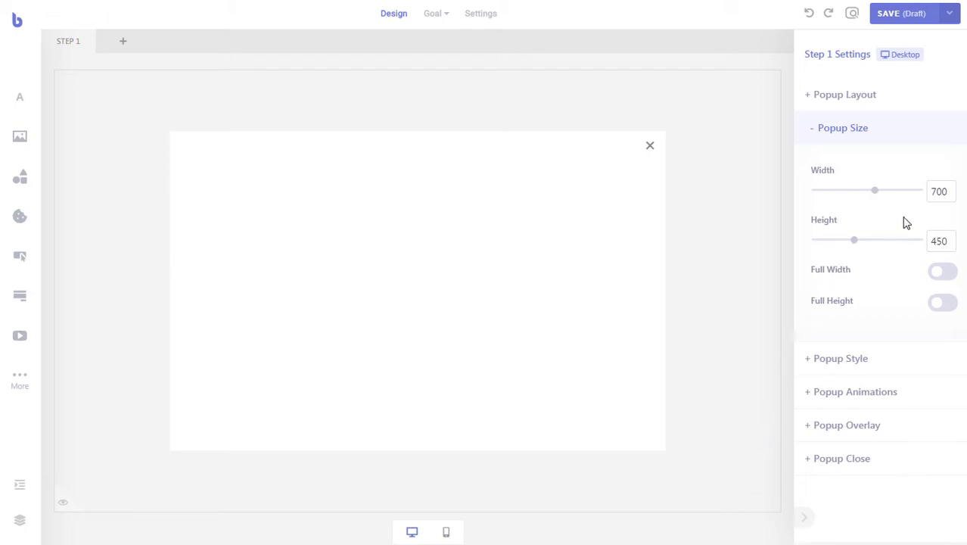
pyautogui.moveTo(935, 191); pyautogui.dragTo(918, 192)
pyautogui.write('3')
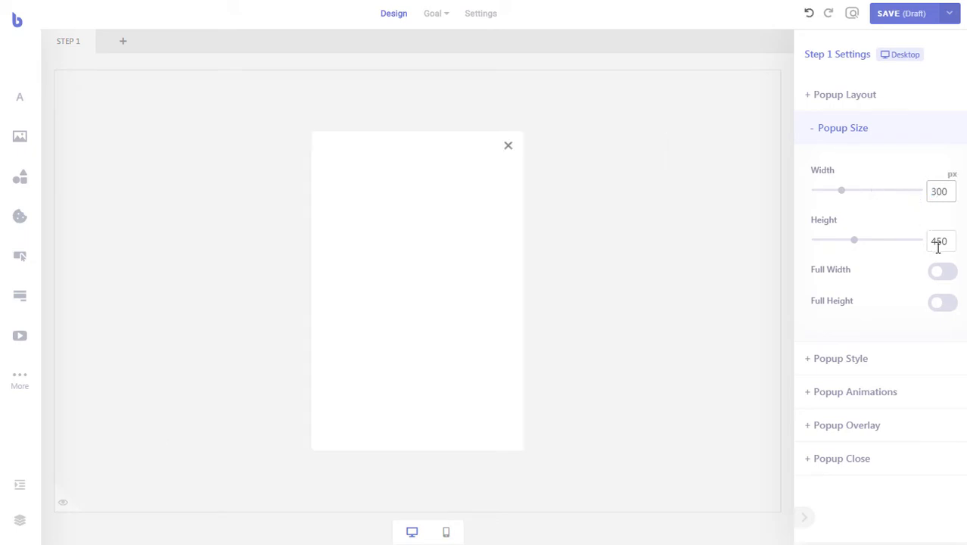
pyautogui.moveTo(938, 240); pyautogui.dragTo(922, 239)
pyautogui.write('2')
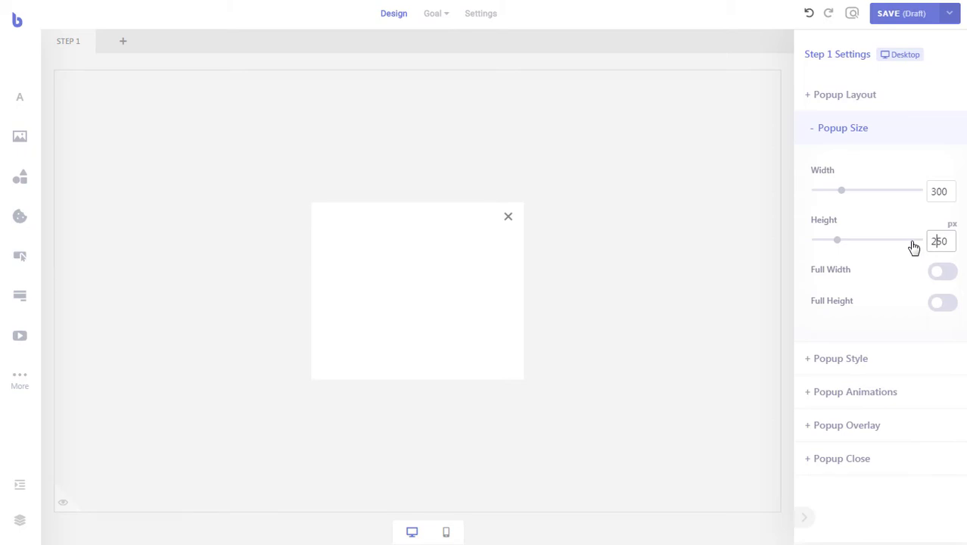
# - Set the popup background to dark blue #1E258A and its corner roundness to 10 px
pyautogui.click(878, 359)
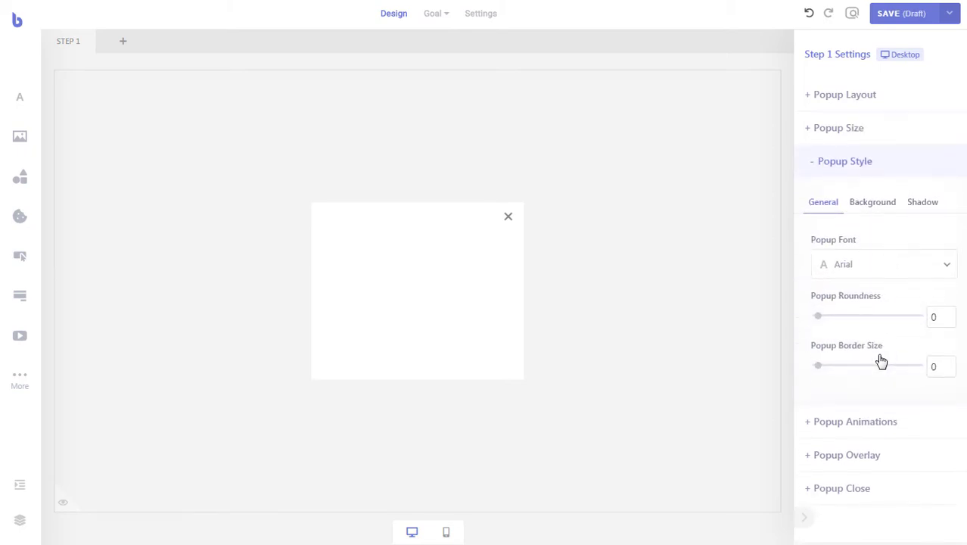
pyautogui.click(874, 206)
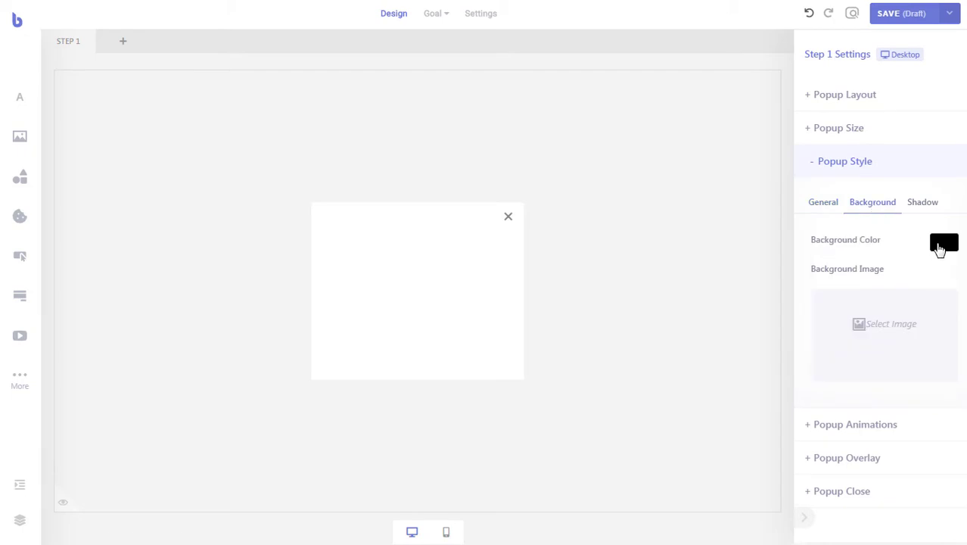
pyautogui.click(937, 246)
pyautogui.click(901, 316)
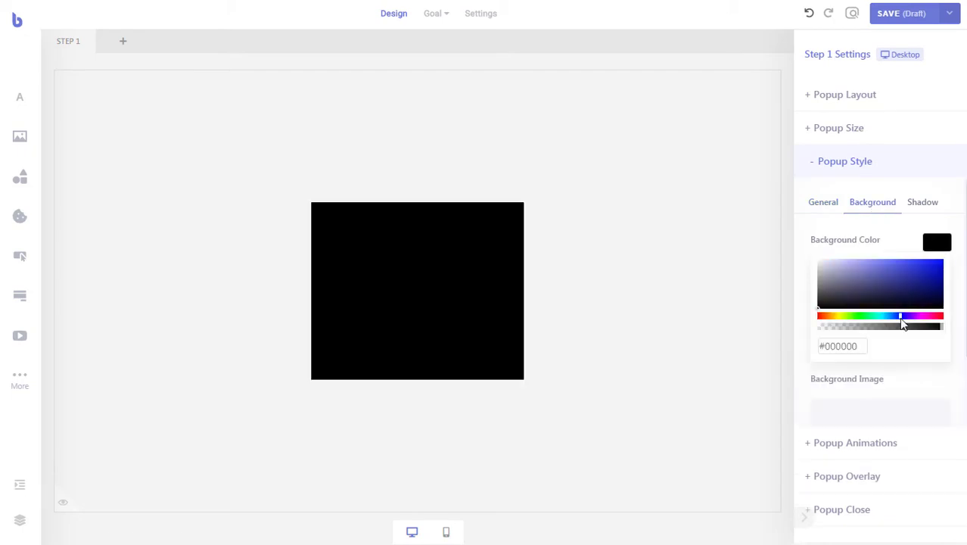
pyautogui.moveTo(905, 284); pyautogui.dragTo(916, 286)
pyautogui.click(935, 246)
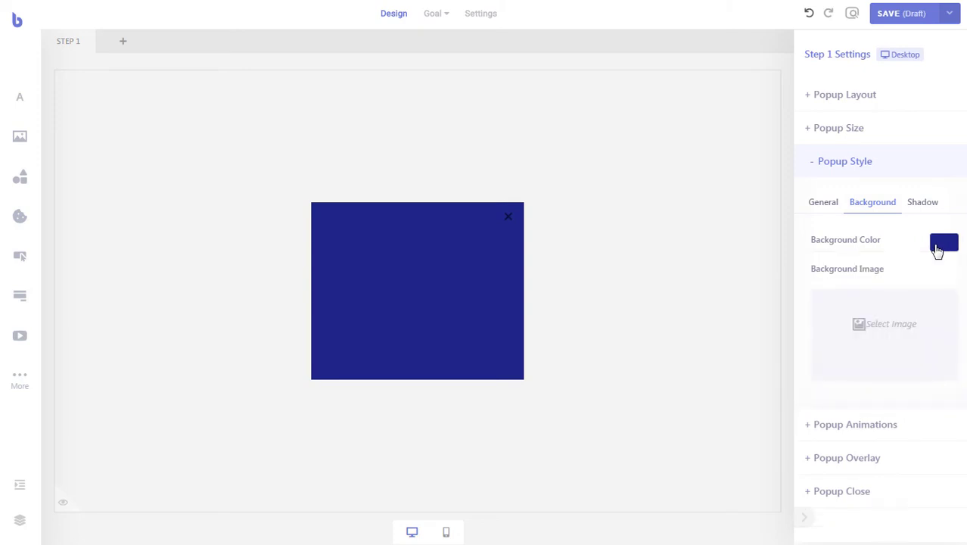
pyautogui.click(832, 210)
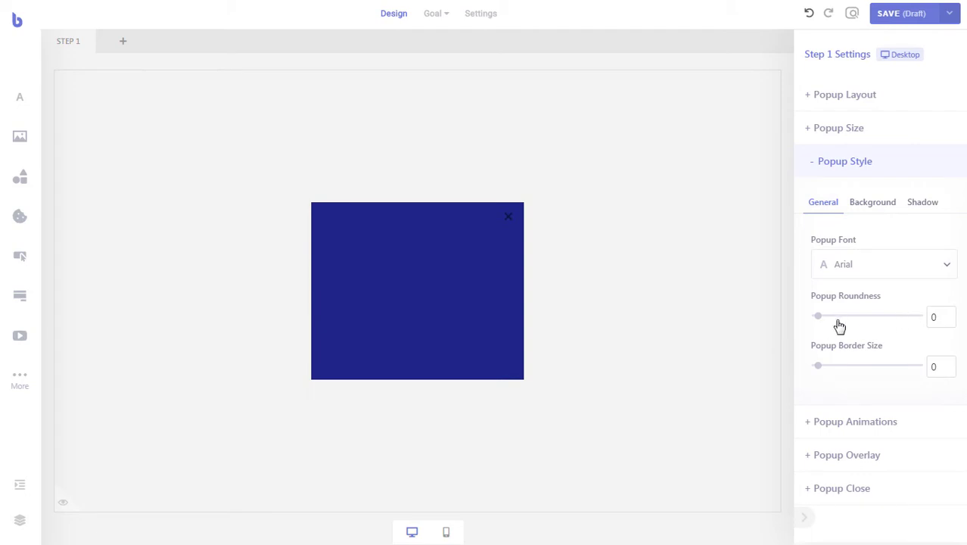
pyautogui.moveTo(822, 321); pyautogui.dragTo(831, 319)
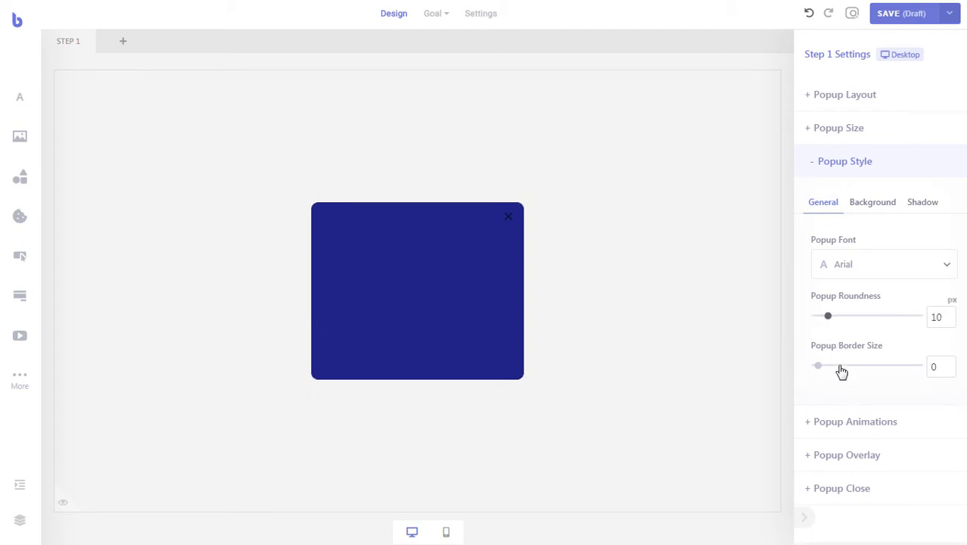
# - Disable the popup's background overlay and hide the preview site
pyautogui.click(863, 454)
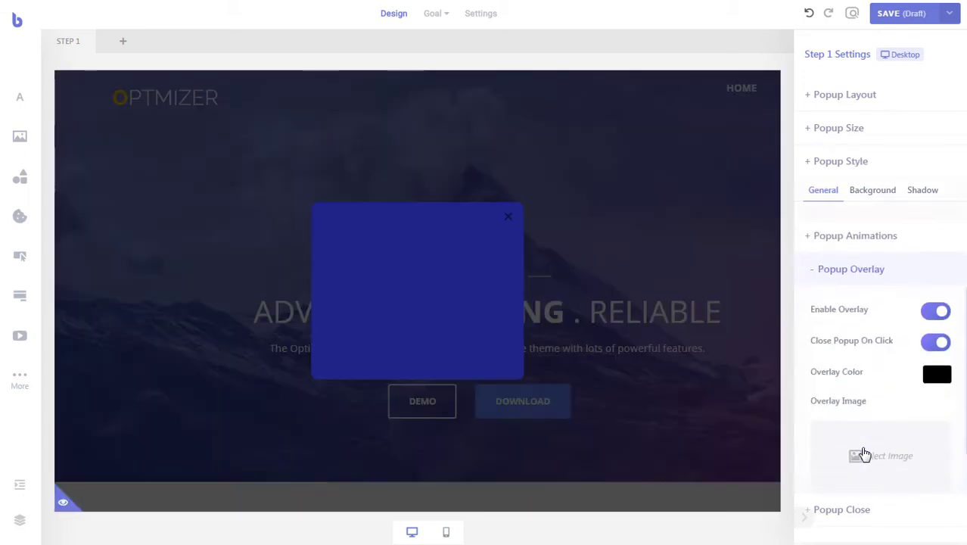
pyautogui.click(935, 274)
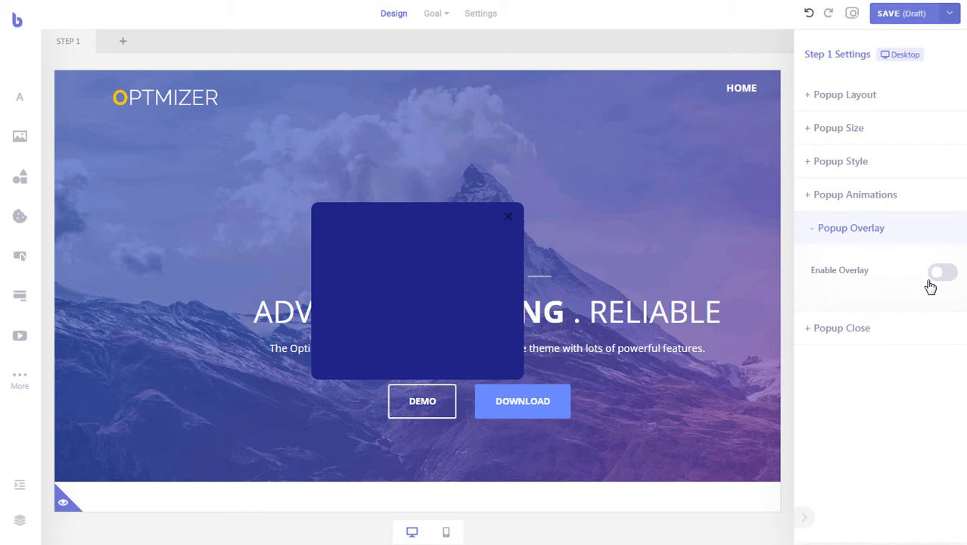
pyautogui.click(65, 500)
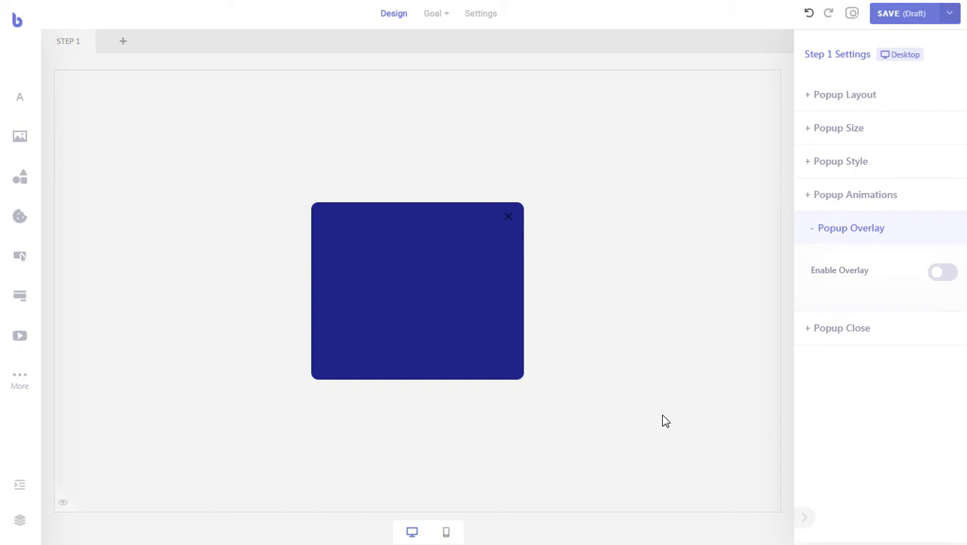
# - Set the close icon colour to light grey #C5C5C5
pyautogui.click(855, 333)
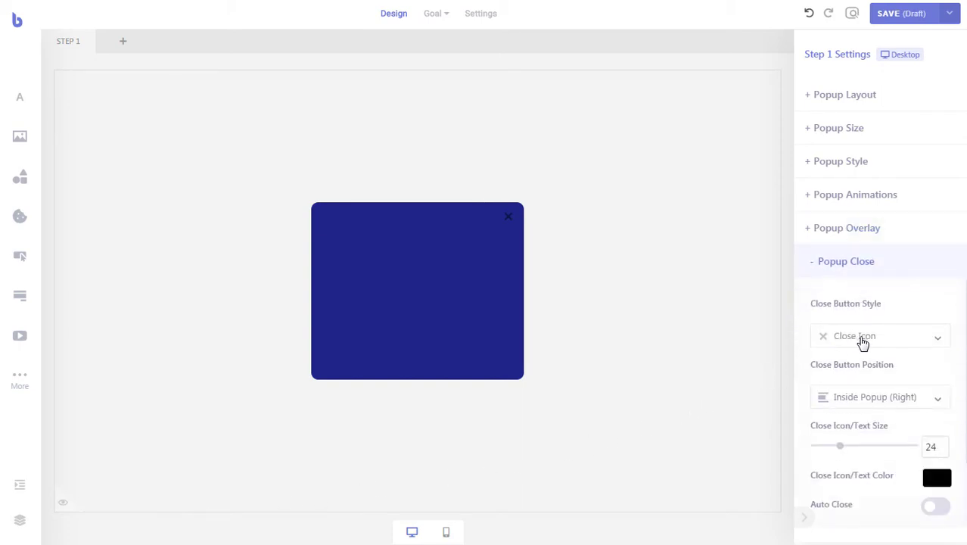
pyautogui.scroll(-1, 884, 340)
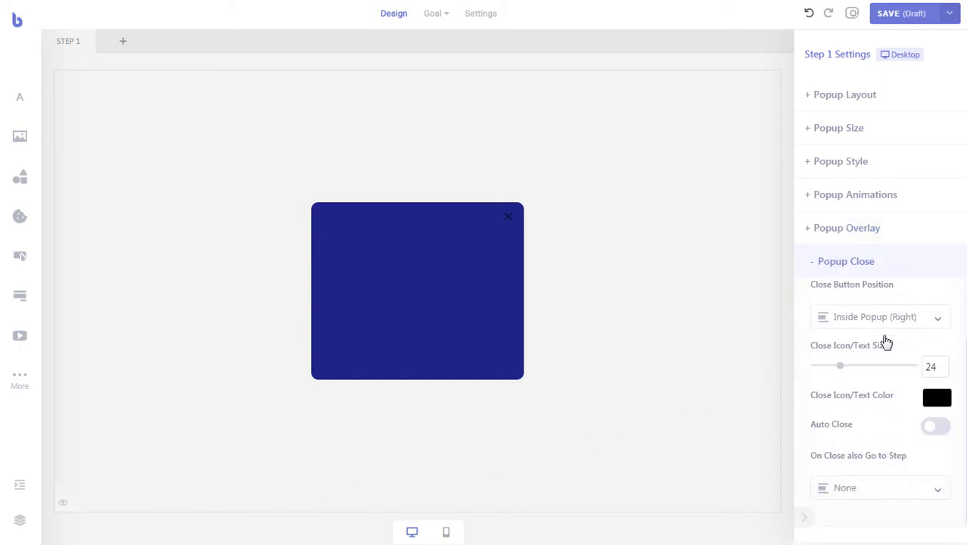
pyautogui.click(935, 401)
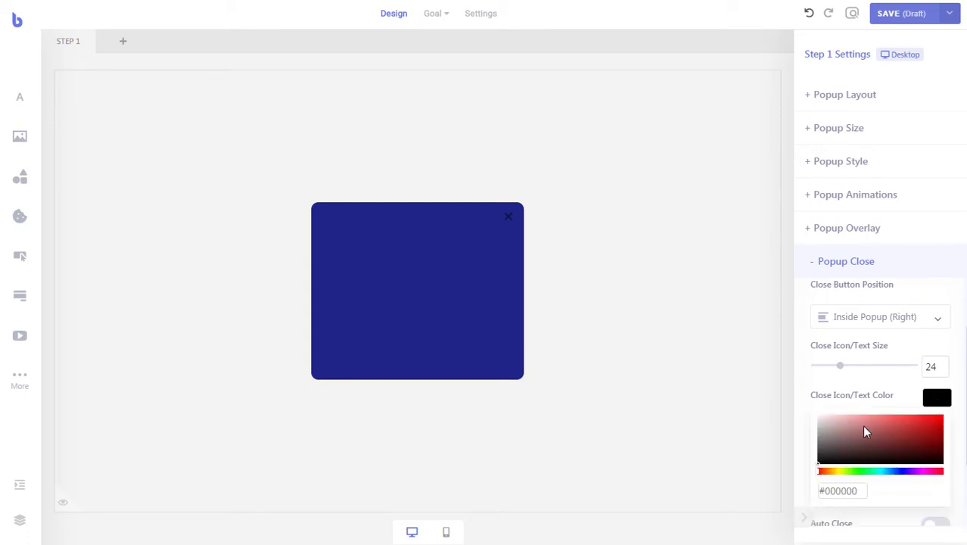
pyautogui.moveTo(826, 437); pyautogui.dragTo(817, 426)
pyautogui.click(937, 403)
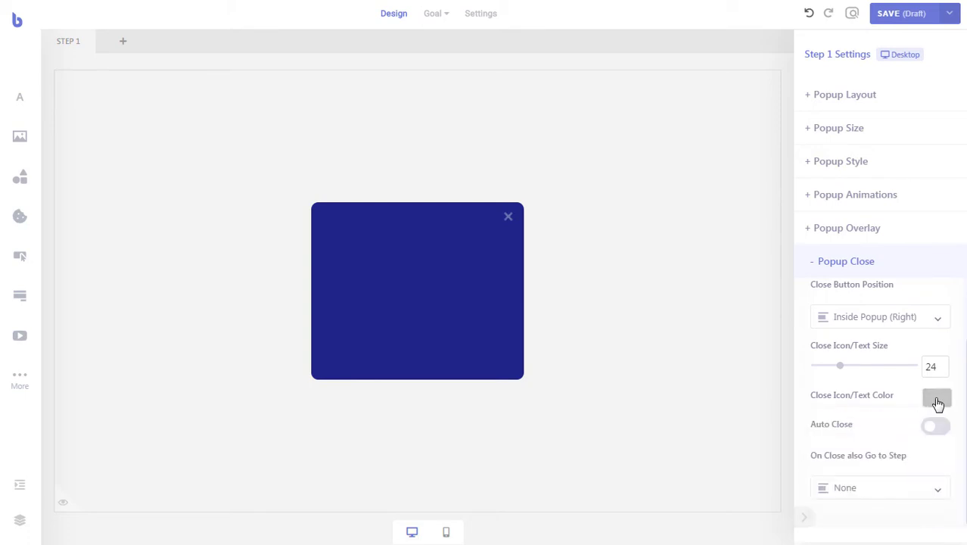
pyautogui.scroll(2, 914, 401)
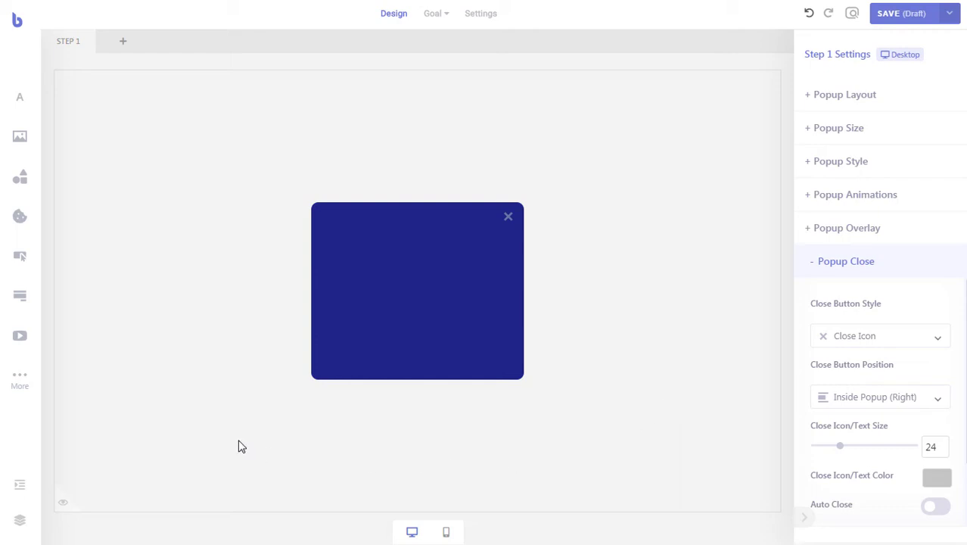
# - Add a form to the popup, place it top-left and widen it to fill the popup
pyautogui.moveTo(28, 302); pyautogui.dragTo(365, 250)
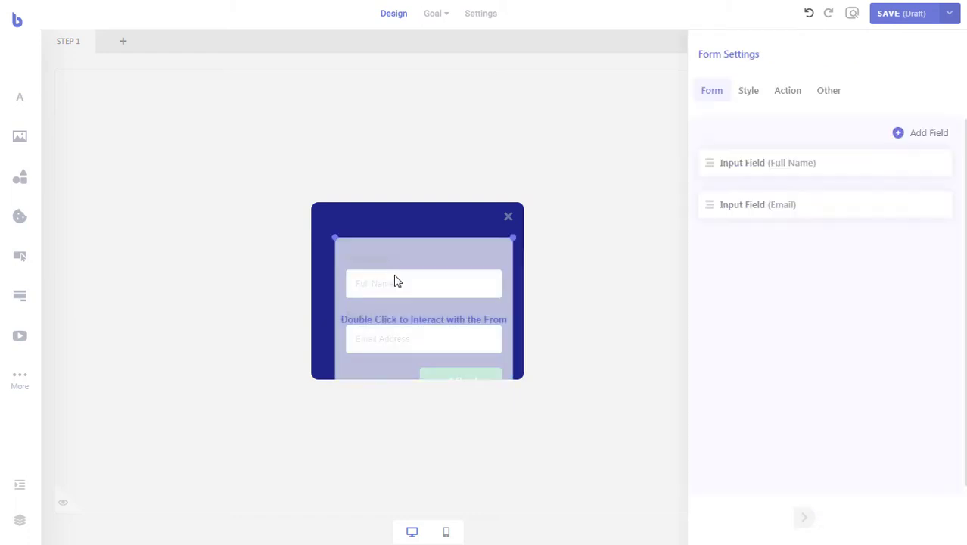
pyautogui.moveTo(395, 280); pyautogui.dragTo(369, 242)
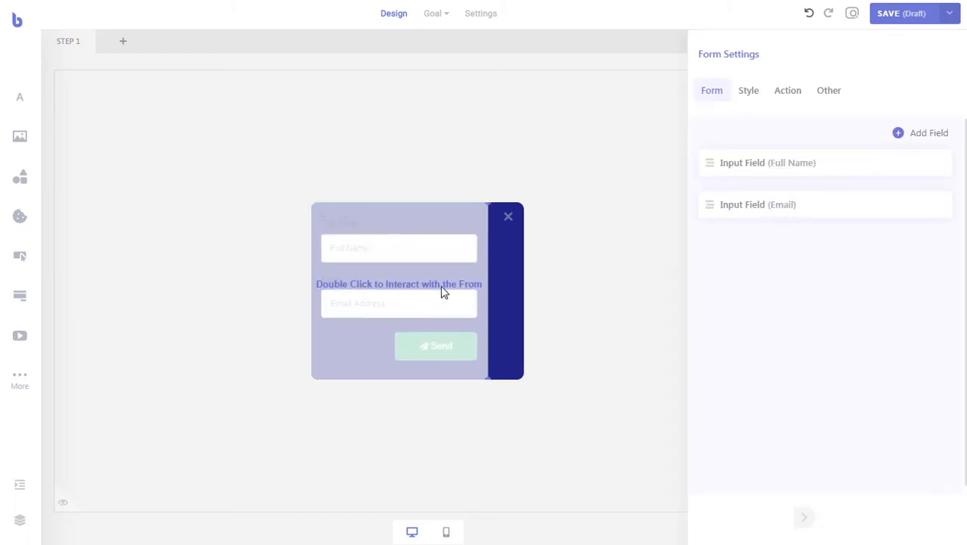
pyautogui.moveTo(487, 284); pyautogui.dragTo(522, 287)
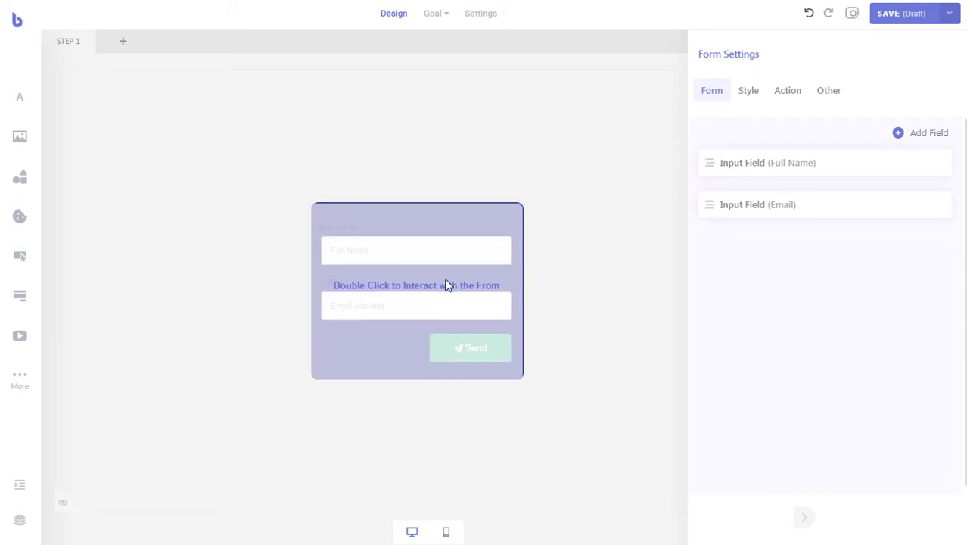
# - Make the form's font colour white
pyautogui.click(748, 94)
pyautogui.click(951, 199)
pyautogui.click(846, 246)
pyautogui.moveTo(845, 249); pyautogui.dragTo(775, 213)
pyautogui.click(955, 199)
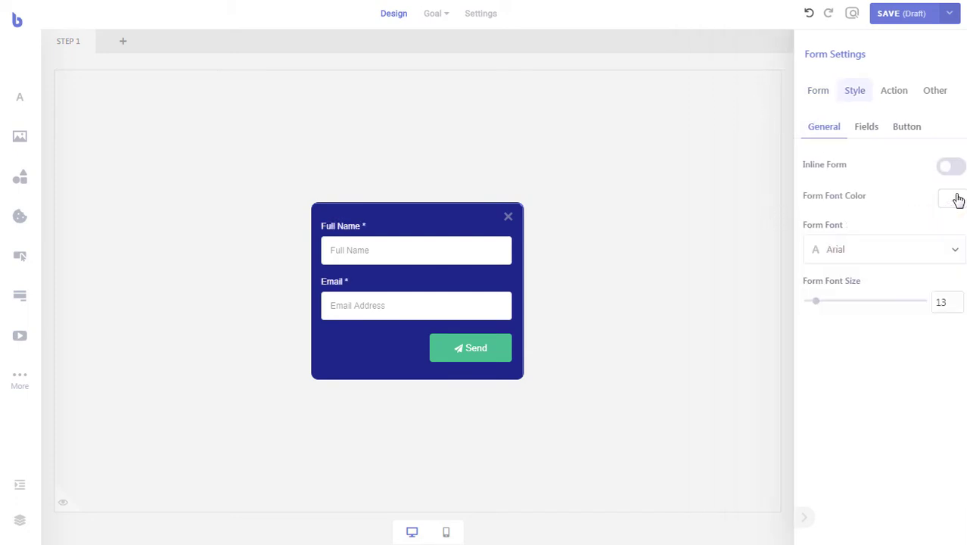
# - Give the Send button a #4F82FF blue background
pyautogui.click(907, 129)
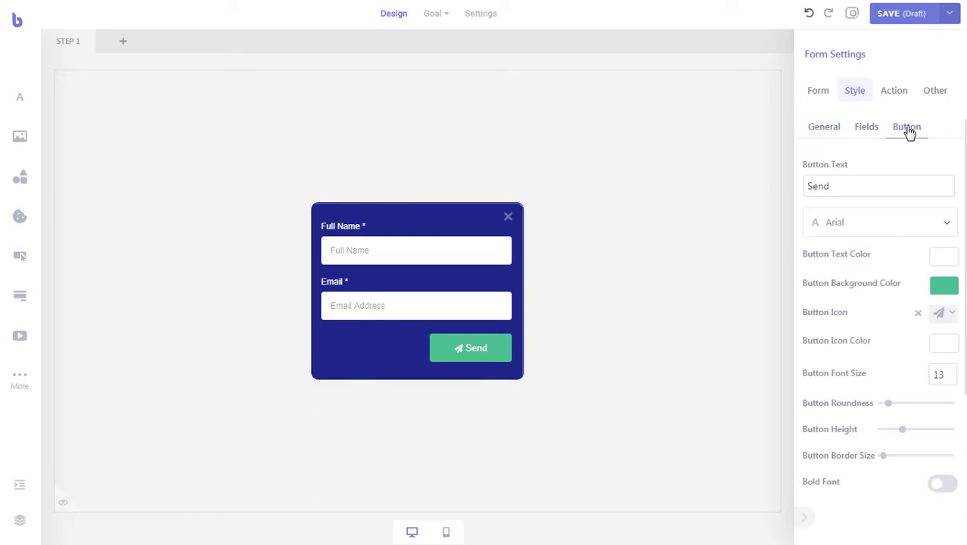
pyautogui.click(934, 291)
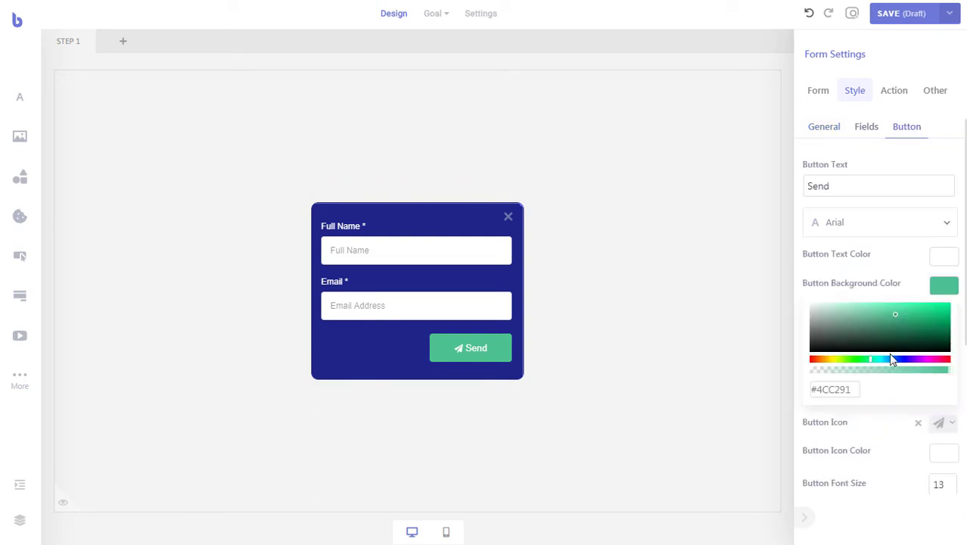
pyautogui.moveTo(888, 355); pyautogui.dragTo(896, 359)
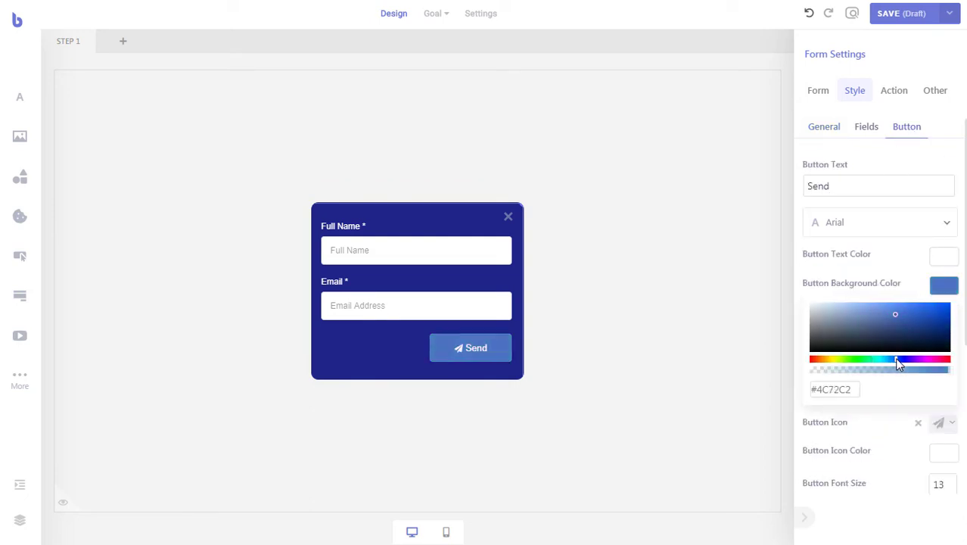
pyautogui.moveTo(907, 311)
pyautogui.mouseDown()
pyautogui.moveTo(921, 304)
pyautogui.moveTo(920, 313)
pyautogui.mouseUp()
pyautogui.moveTo(894, 365); pyautogui.dragTo(900, 363)
pyautogui.moveTo(918, 312); pyautogui.dragTo(907, 305)
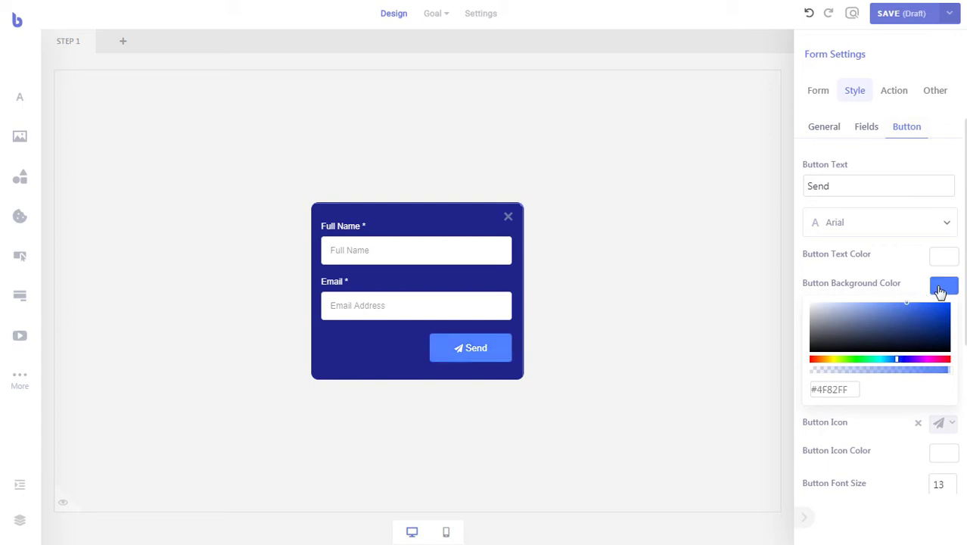
pyautogui.click(941, 289)
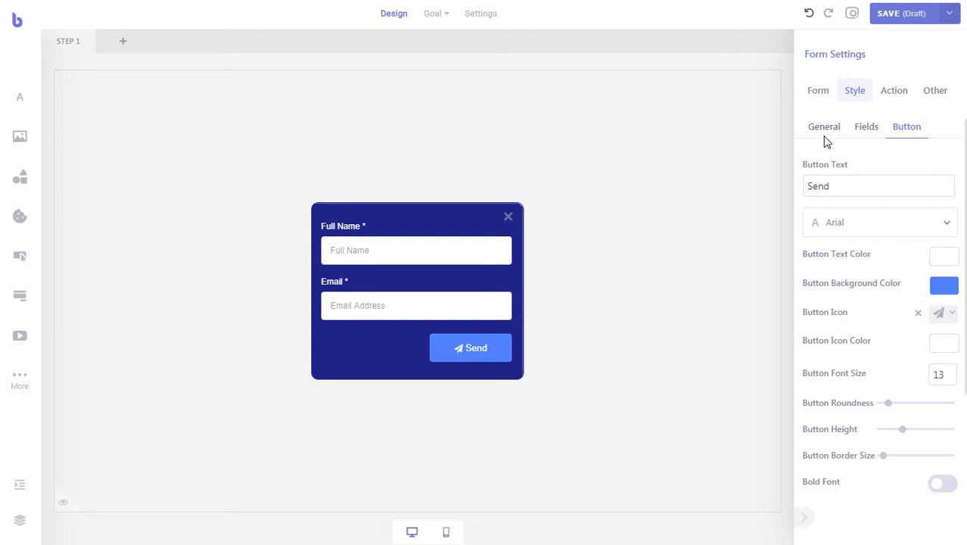
# - Delete the Full Name and Email fields from the form's field list
pyautogui.click(818, 97)
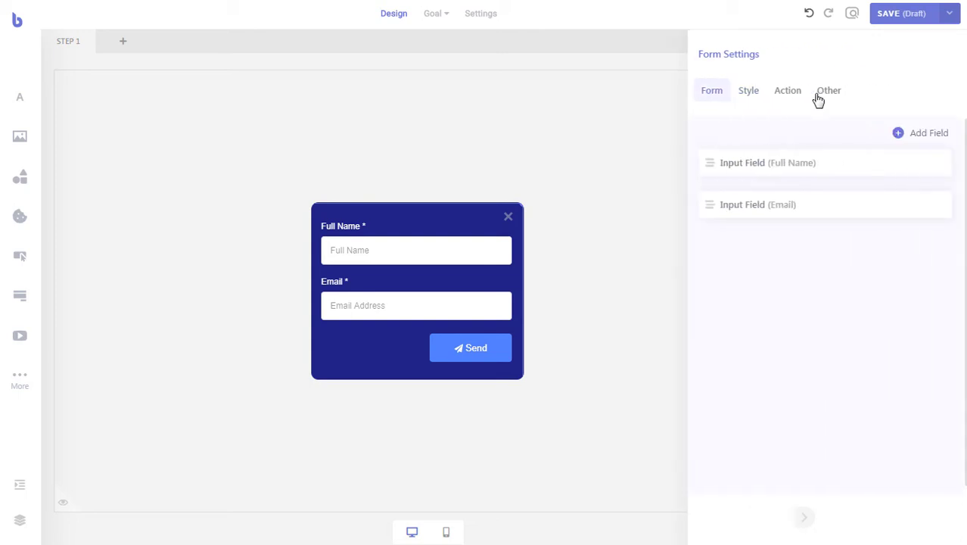
pyautogui.click(835, 164)
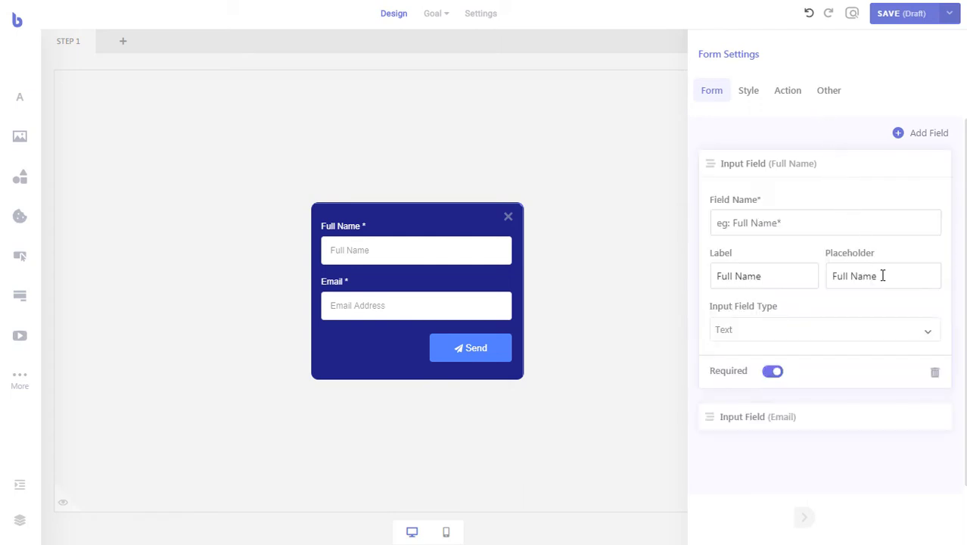
pyautogui.click(934, 373)
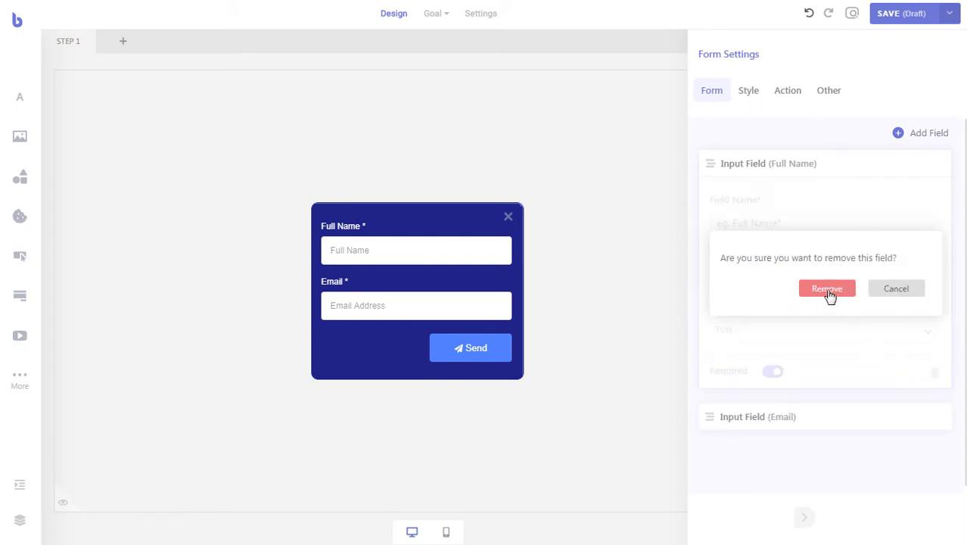
pyautogui.click(827, 290)
pyautogui.click(895, 173)
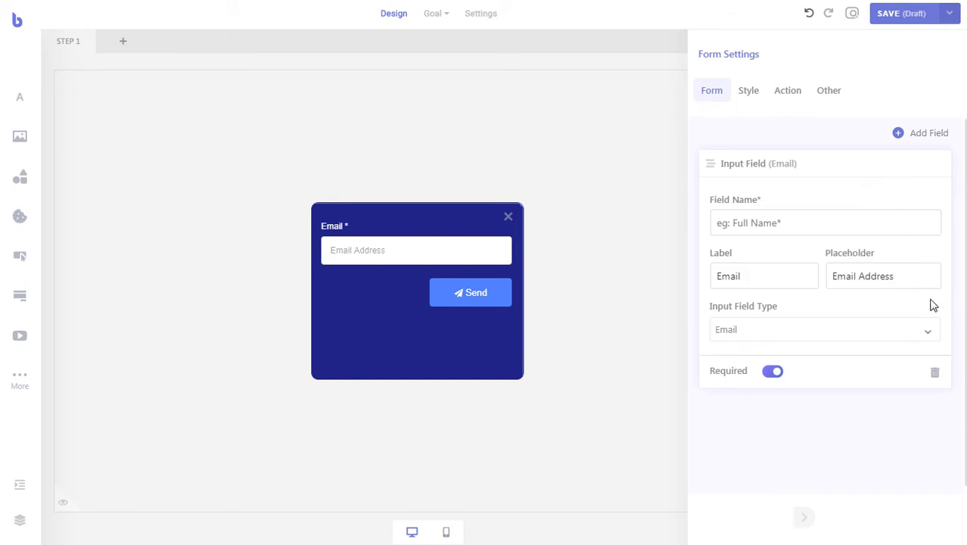
pyautogui.click(934, 373)
pyautogui.click(830, 292)
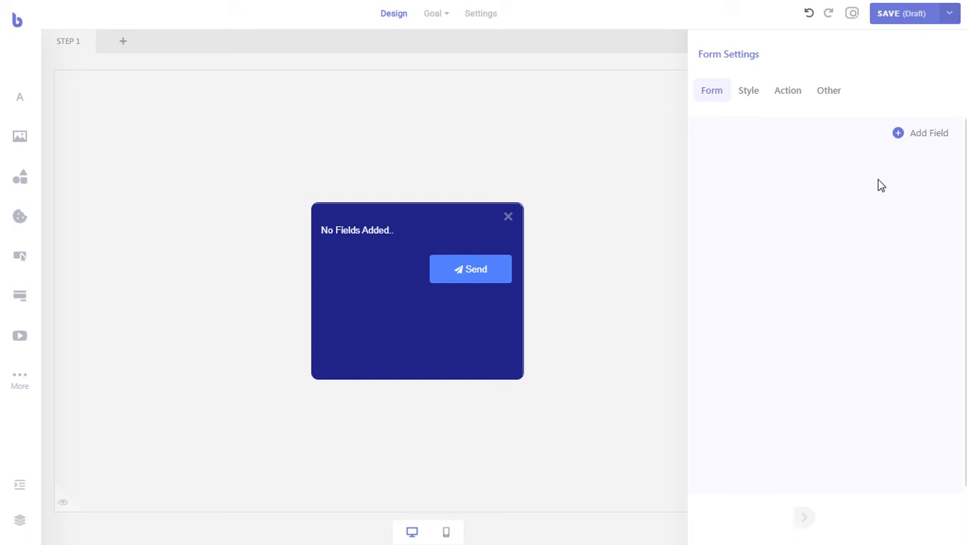
# - Add a custom label reading 'How Can we Improve Our Service?' in white #FFFFFF at size 14, bold
pyautogui.click(913, 133)
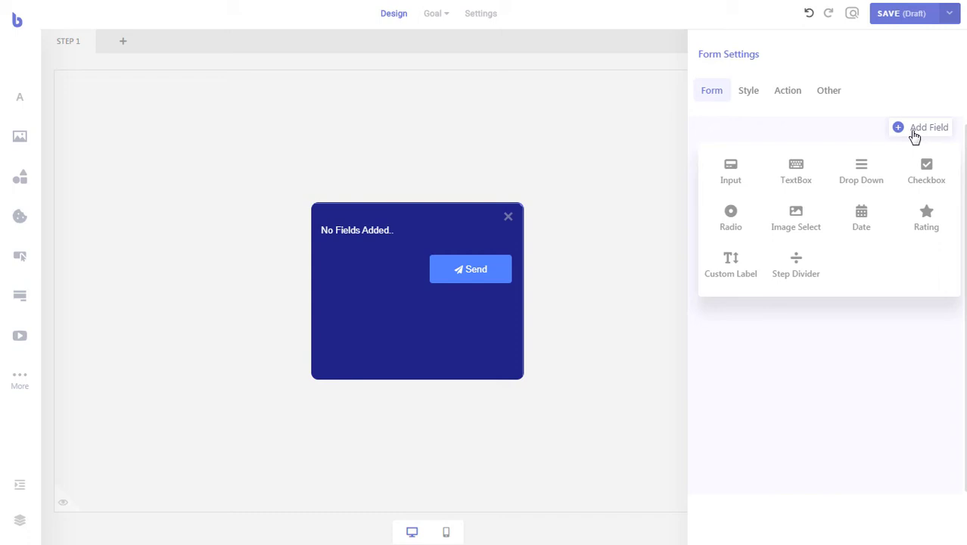
pyautogui.click(740, 267)
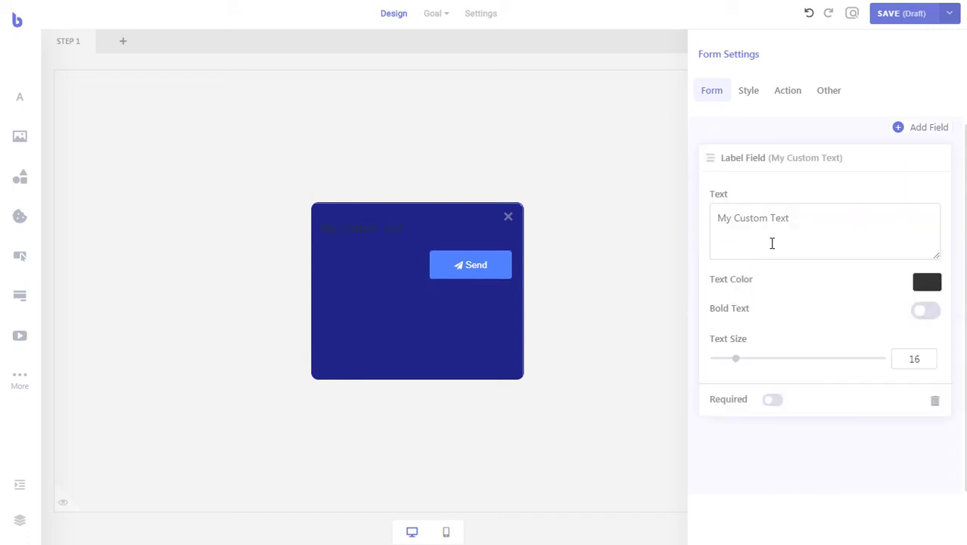
pyautogui.click(927, 284)
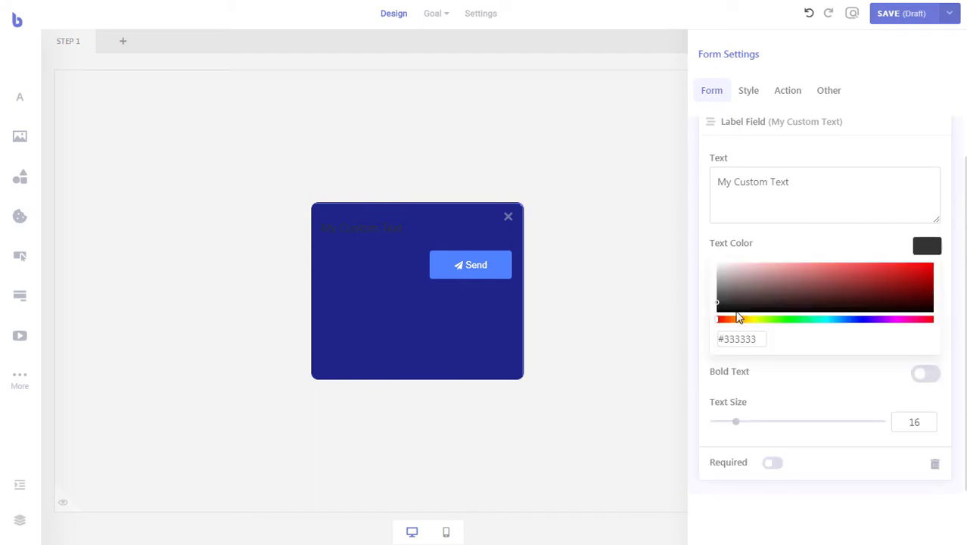
pyautogui.moveTo(737, 311); pyautogui.dragTo(710, 257)
pyautogui.click(927, 249)
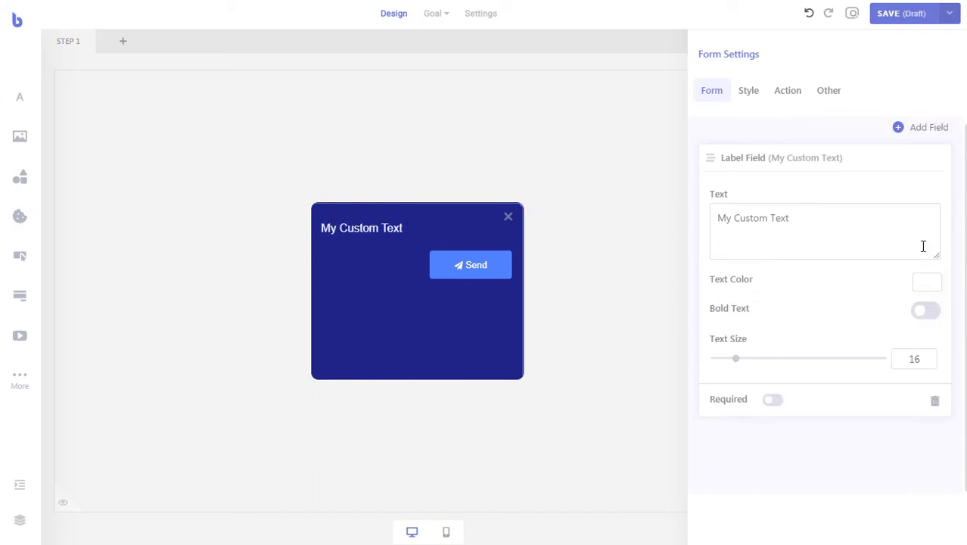
pyautogui.tripleClick(820, 217)
pyautogui.write('How Can we Improve Our Service?')
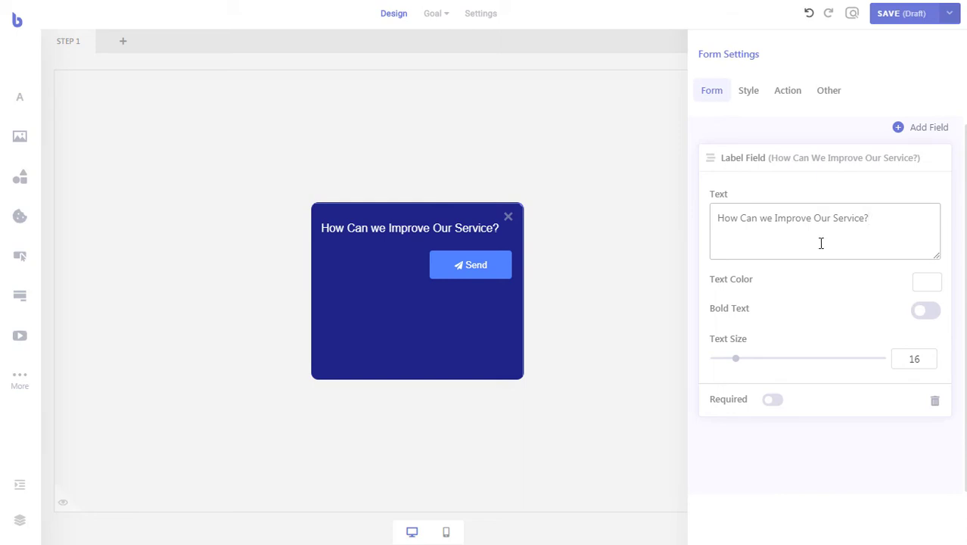
pyautogui.moveTo(735, 358); pyautogui.dragTo(731, 358)
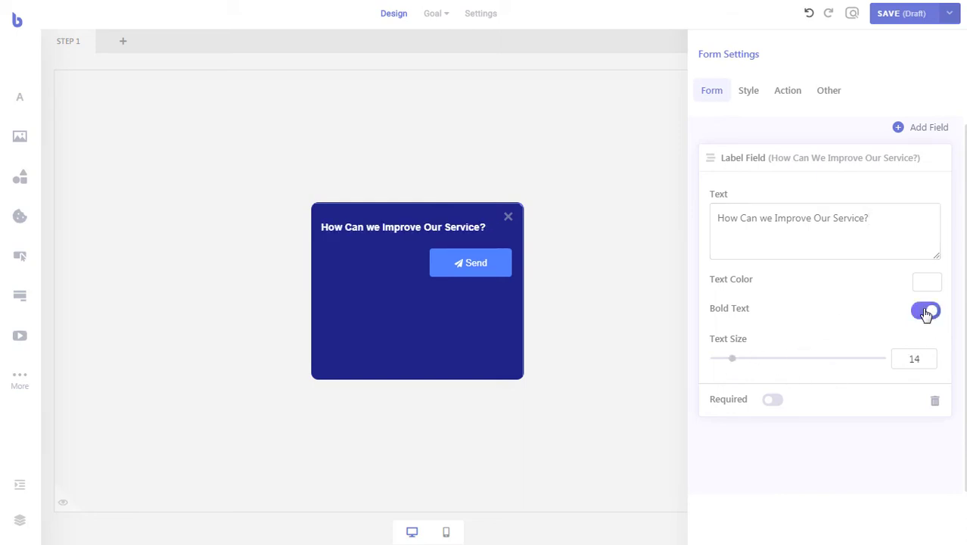
# - Add a radio field named improve_service with its label cleared
pyautogui.click(886, 170)
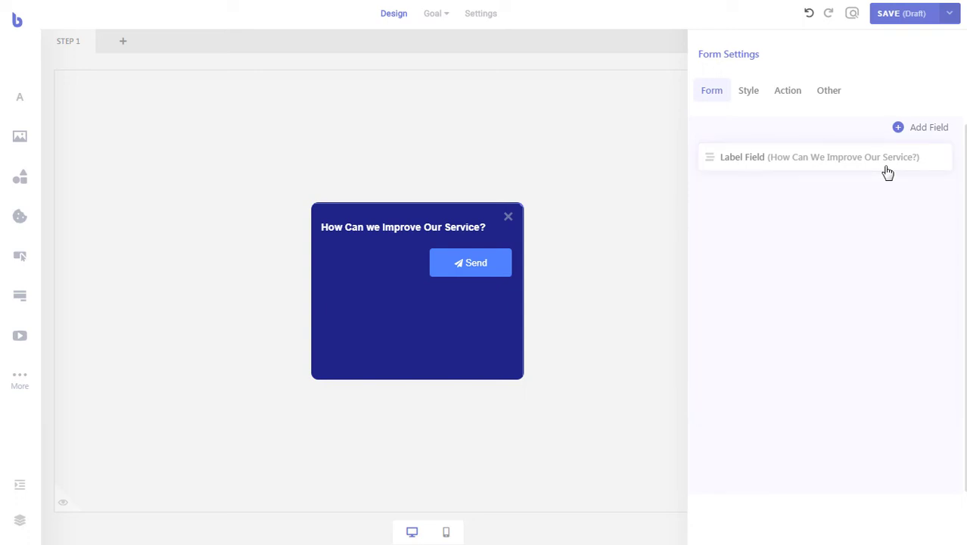
pyautogui.click(917, 130)
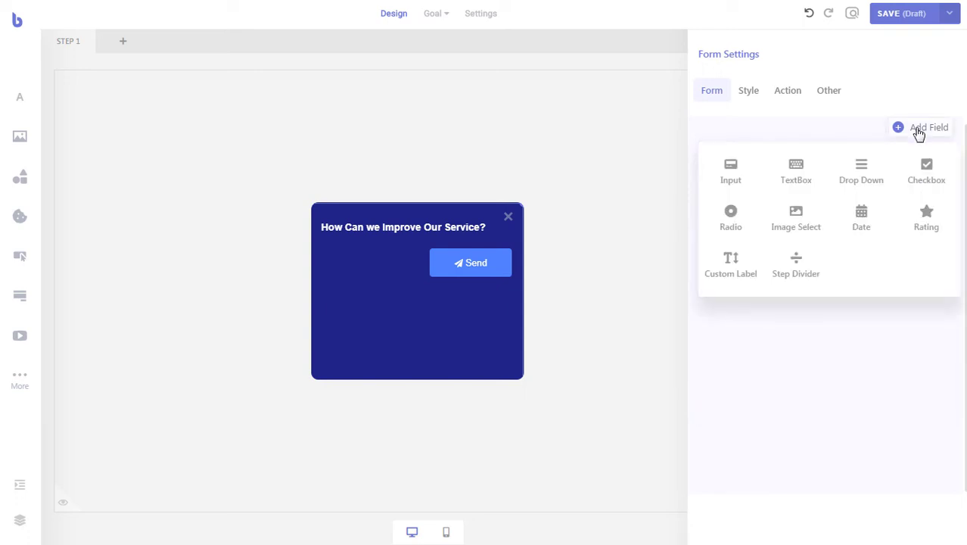
pyautogui.click(747, 215)
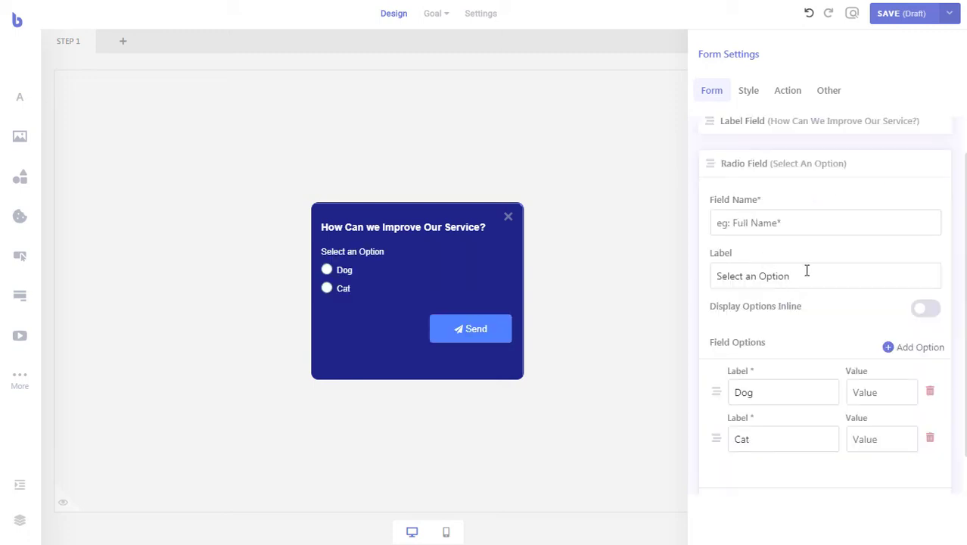
pyautogui.click(821, 219)
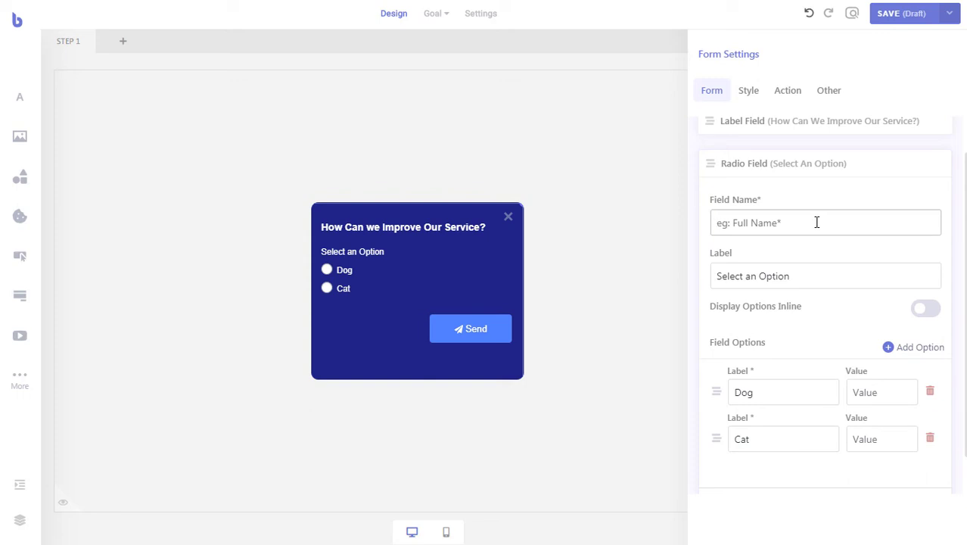
pyautogui.write('improve_service')
pyautogui.click(805, 276)
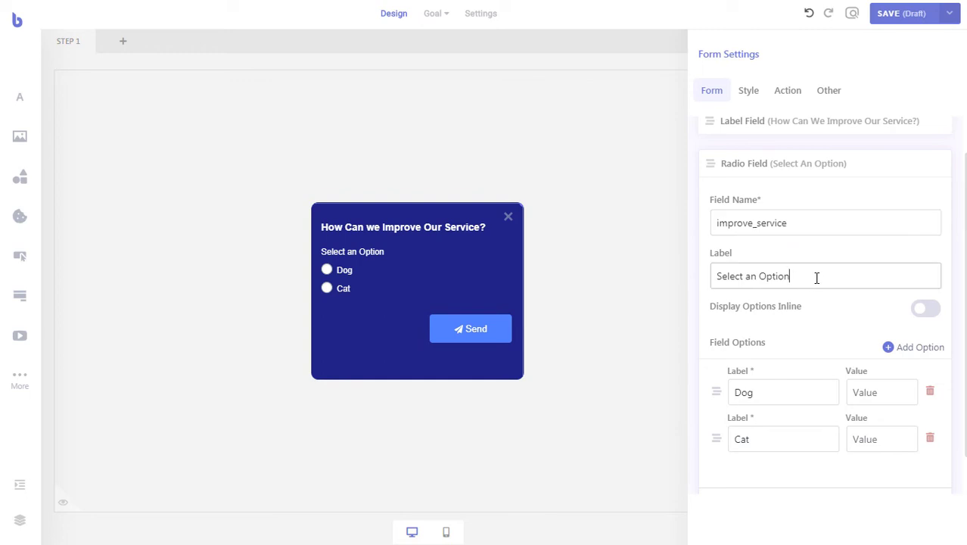
pyautogui.moveTo(817, 278); pyautogui.dragTo(705, 277)
pyautogui.press('BackSpace')
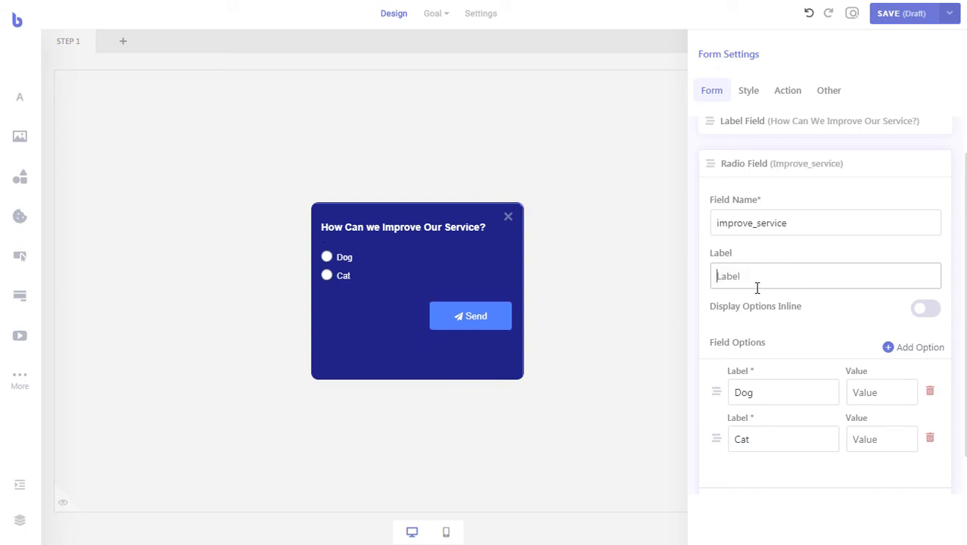
# - Set its options to Provide Free Shipping, Reduce Product Prices, Faster Delivery and Provide More Discounts
pyautogui.scroll(-1, 755, 295)
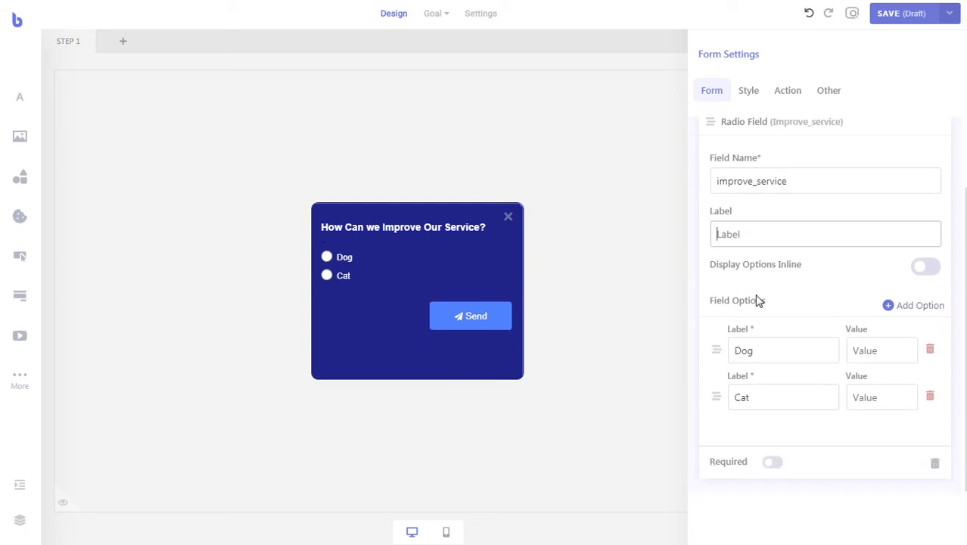
pyautogui.doubleClick(779, 348)
pyautogui.write('Provide Free Shipping')
pyautogui.moveTo(757, 399); pyautogui.dragTo(735, 407)
pyautogui.write('Reduce Product Prices')
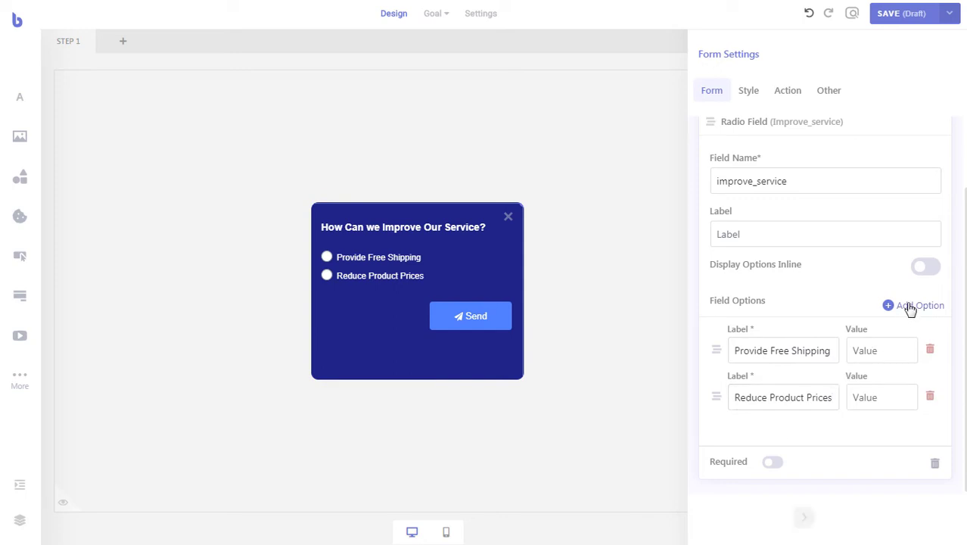
pyautogui.click(910, 308)
pyautogui.moveTo(804, 444); pyautogui.dragTo(726, 447)
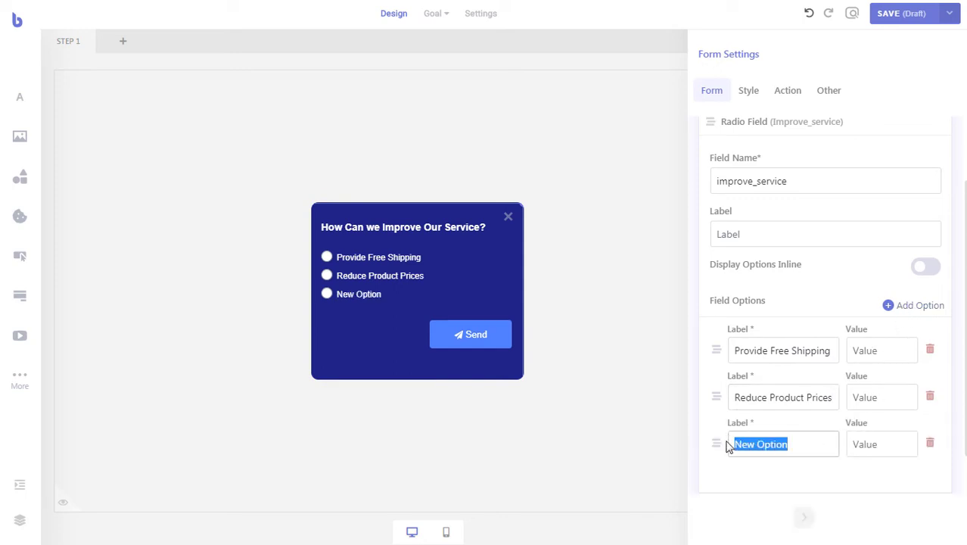
pyautogui.write('Faster Delivery')
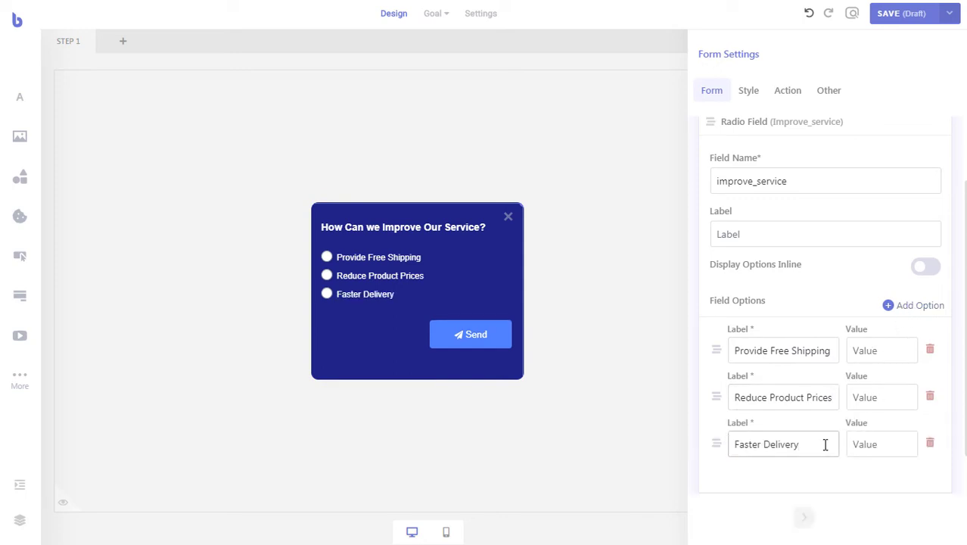
pyautogui.click(899, 311)
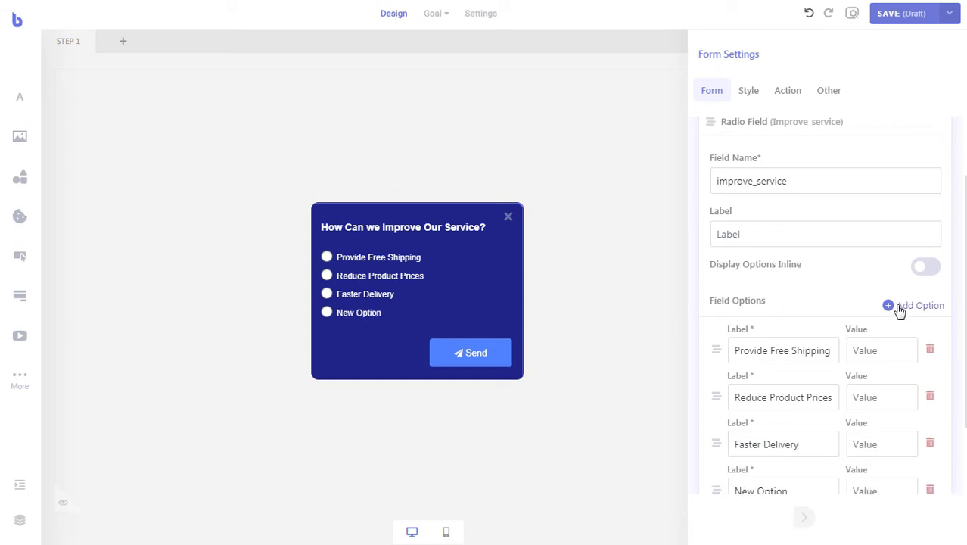
pyautogui.scroll(-2, 825, 371)
pyautogui.moveTo(800, 394); pyautogui.dragTo(716, 397)
pyautogui.write('Provide More Discounts')
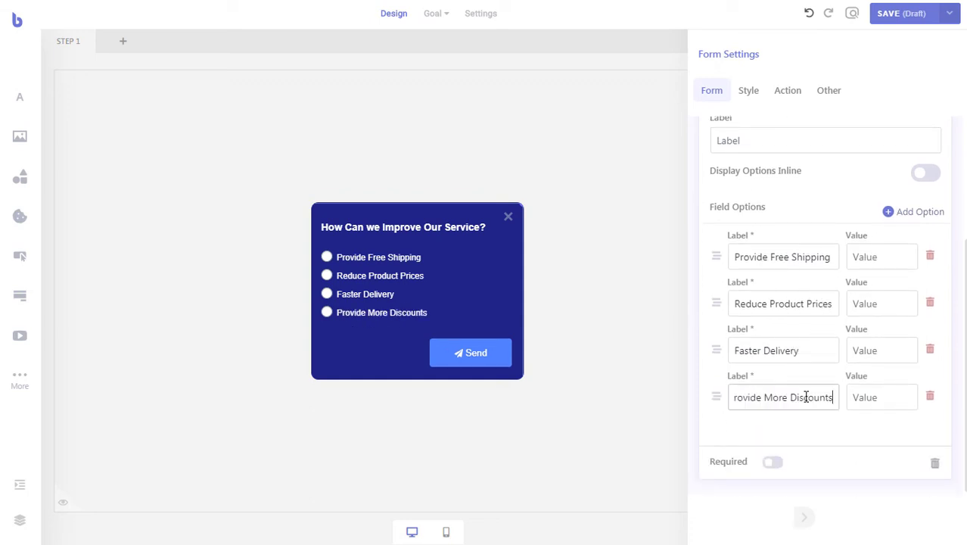
pyautogui.scroll(3, 806, 396)
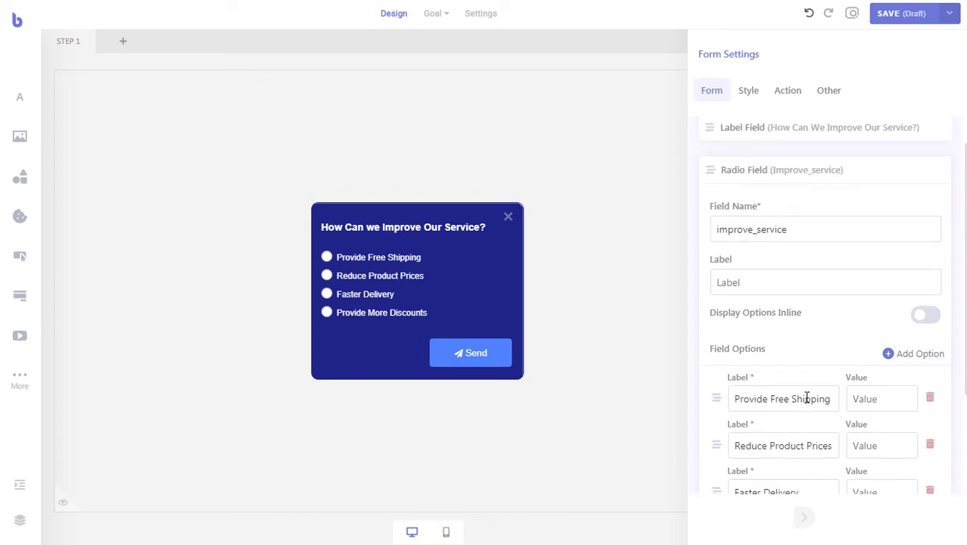
pyautogui.click(847, 175)
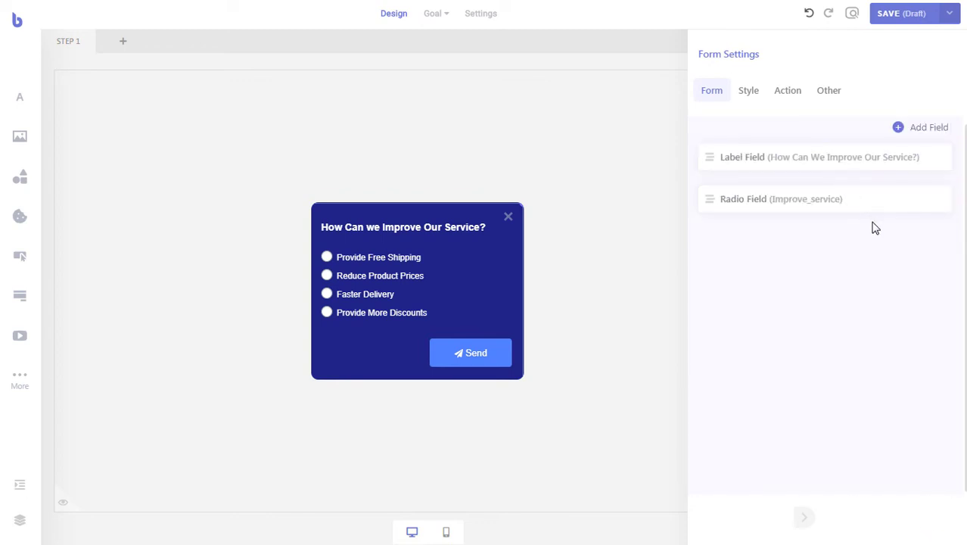
# - Split the form into a second step
pyautogui.click(917, 135)
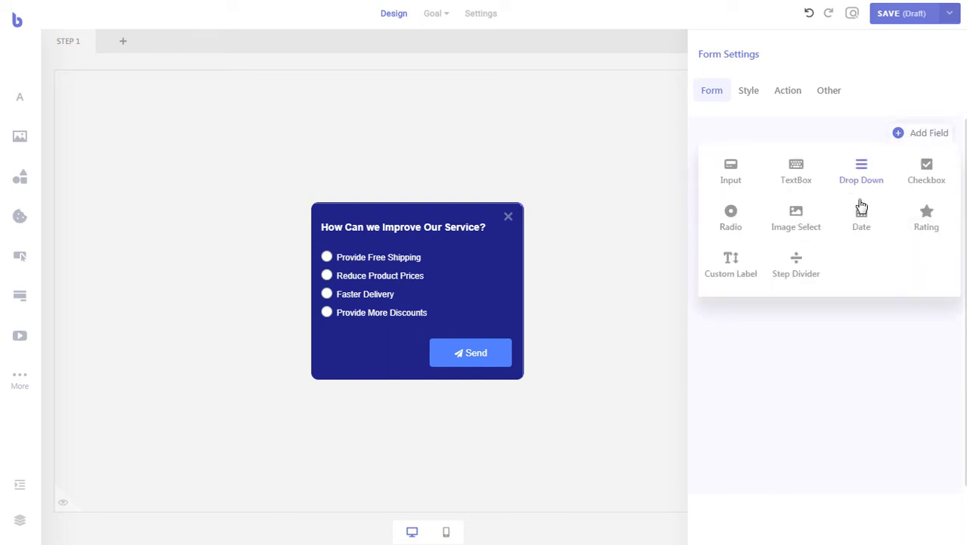
pyautogui.click(802, 263)
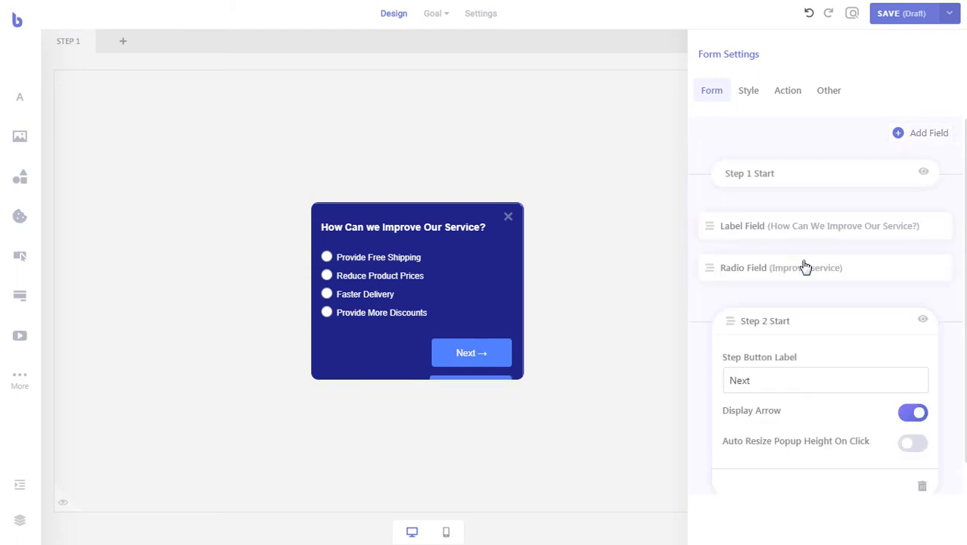
pyautogui.click(822, 320)
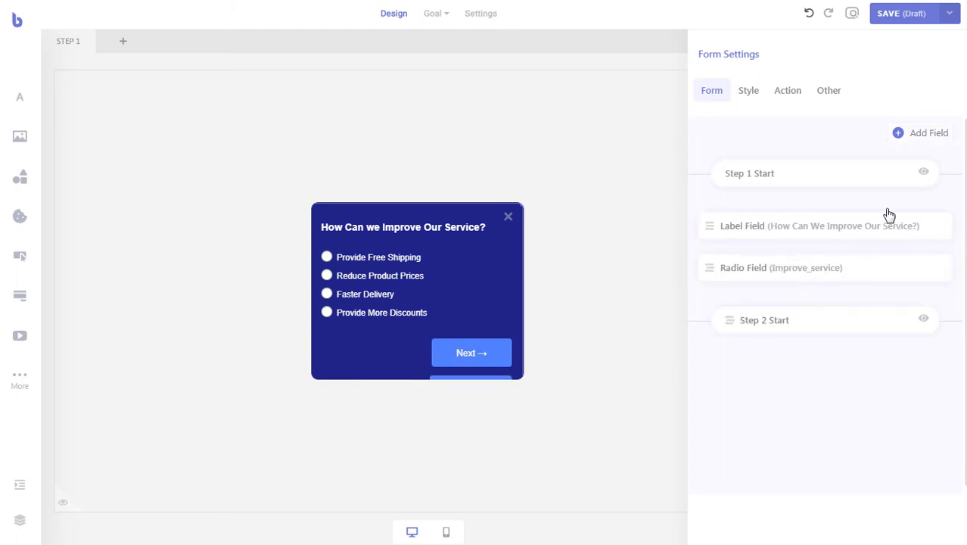
# - Add a bold white size-14 label reading 'What Type of Product Do you Like?' to step 2
pyautogui.click(912, 138)
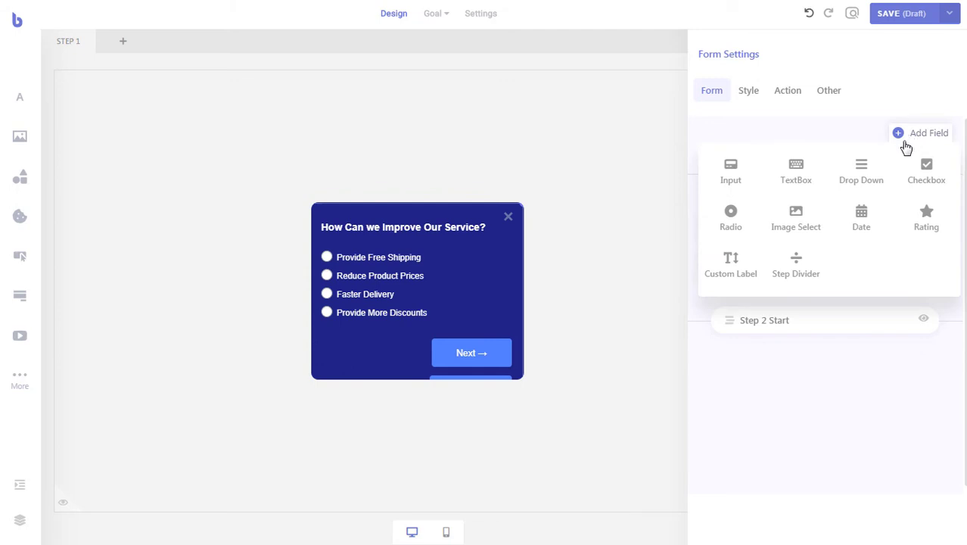
pyautogui.click(739, 269)
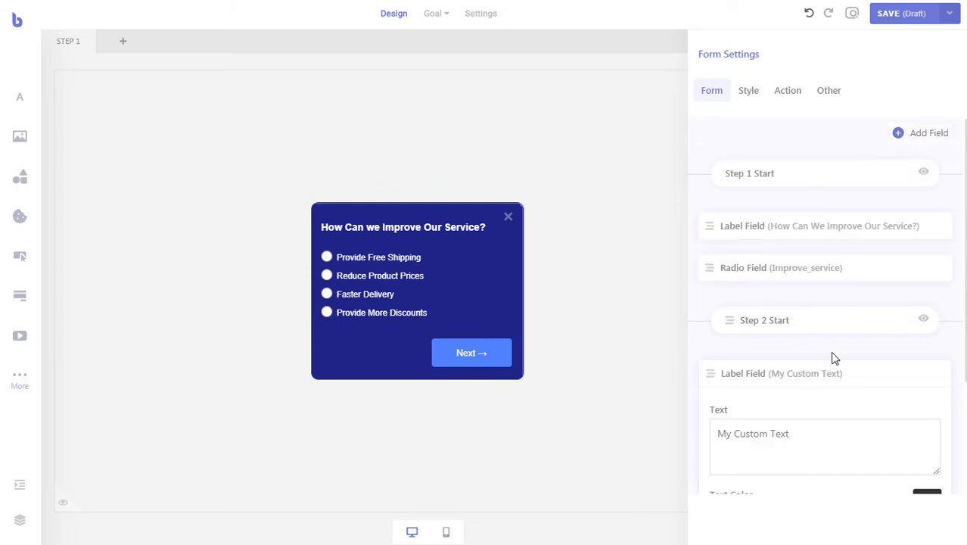
pyautogui.scroll(-2, 833, 356)
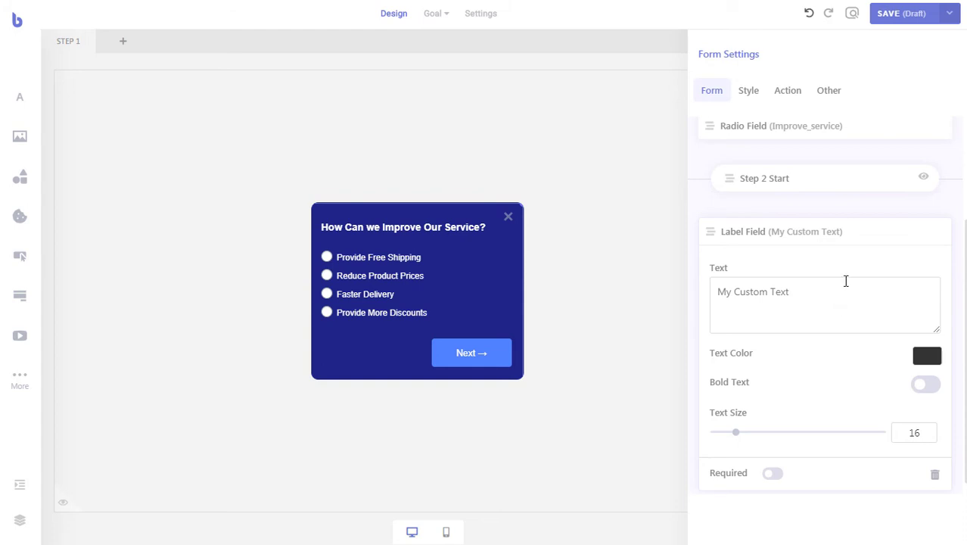
pyautogui.click(919, 179)
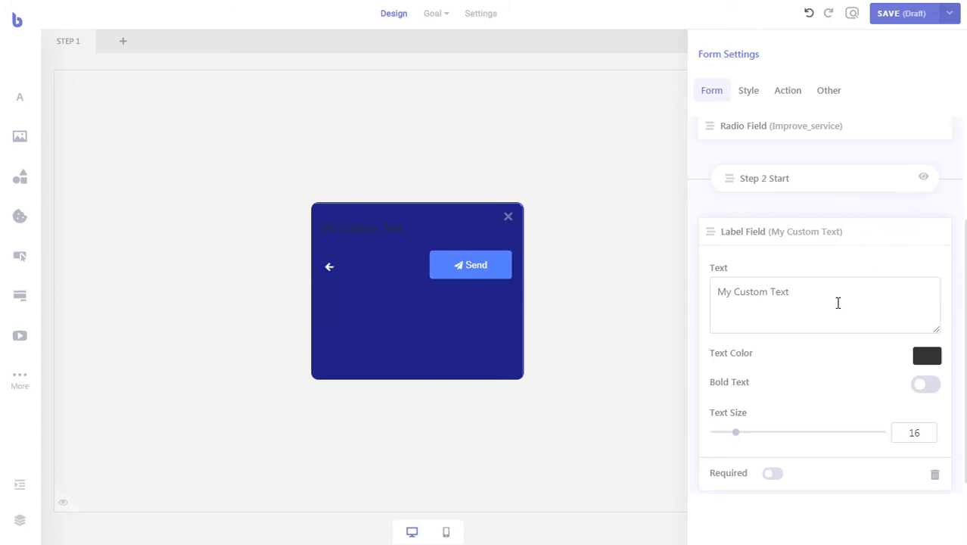
pyautogui.moveTo(812, 301); pyautogui.dragTo(703, 299)
pyautogui.write('What Type of Product Do you Like?')
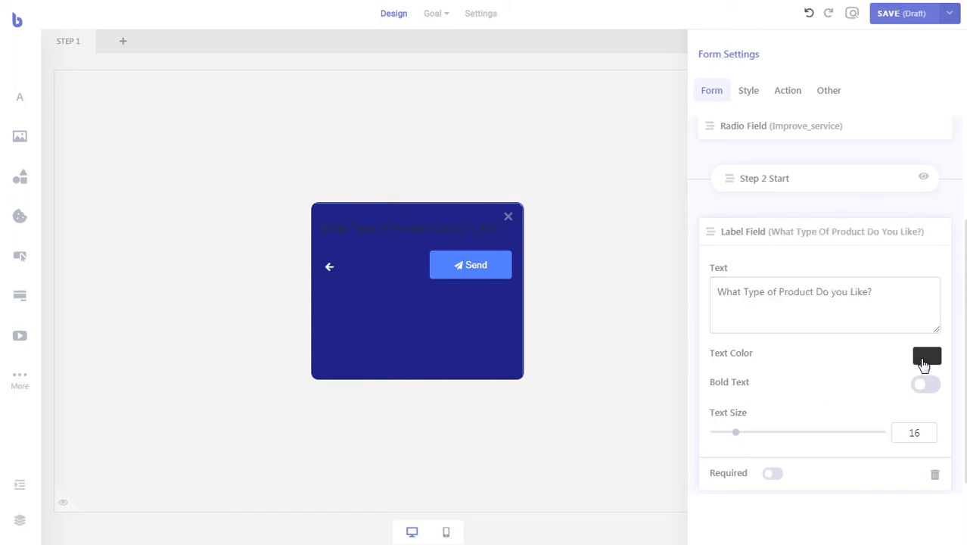
pyautogui.click(924, 360)
pyautogui.moveTo(745, 406); pyautogui.dragTo(701, 376)
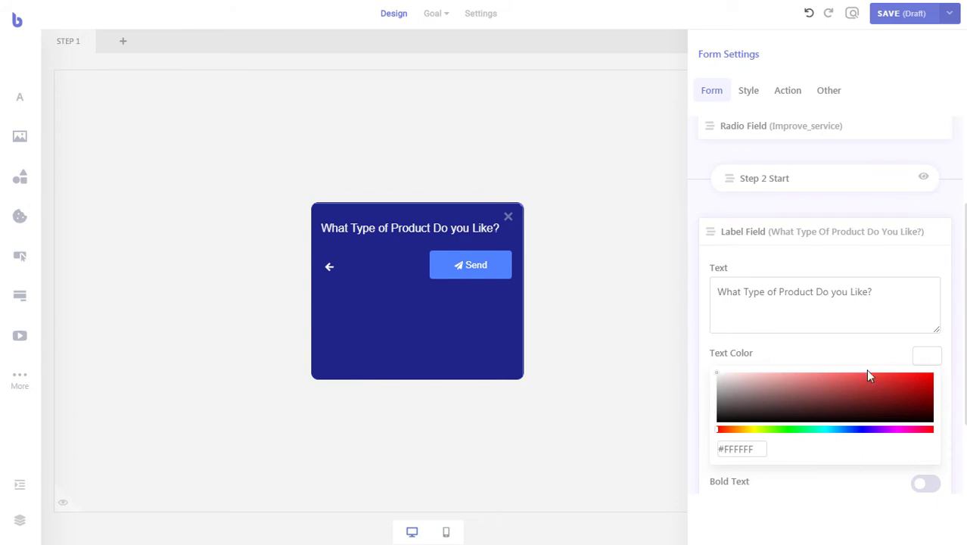
pyautogui.click(926, 361)
pyautogui.moveTo(736, 437); pyautogui.dragTo(731, 435)
pyautogui.click(928, 388)
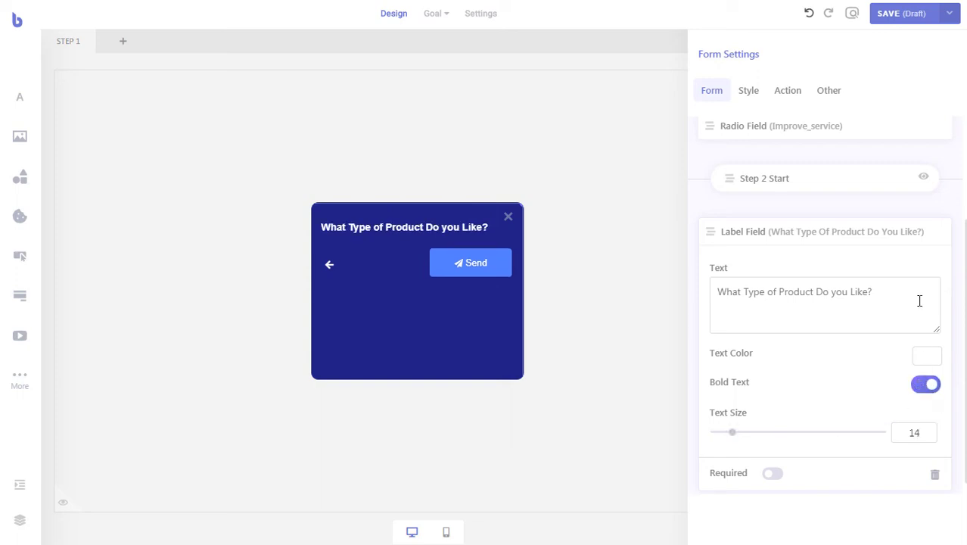
pyautogui.click(914, 232)
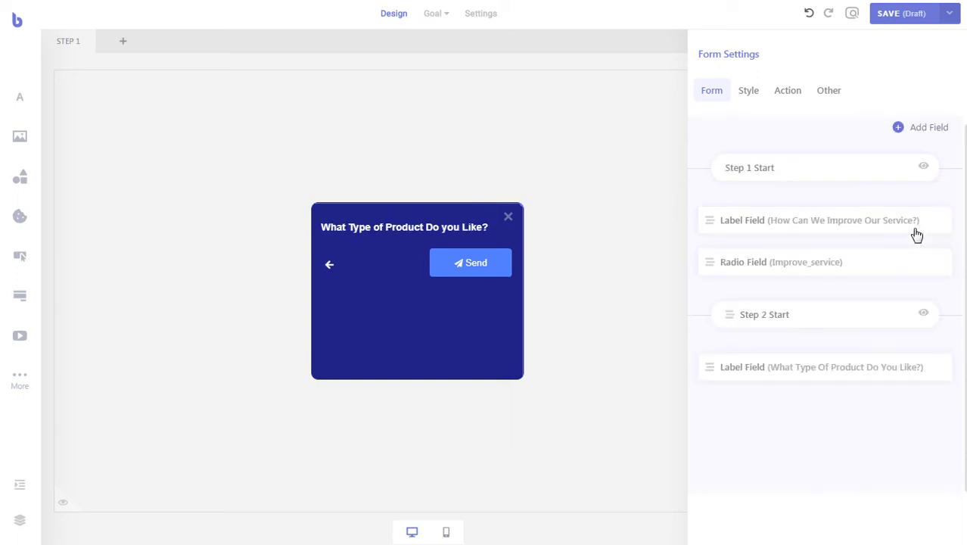
# - Add a radio question to step 2 named product_preferences and clear its default label
pyautogui.click(929, 129)
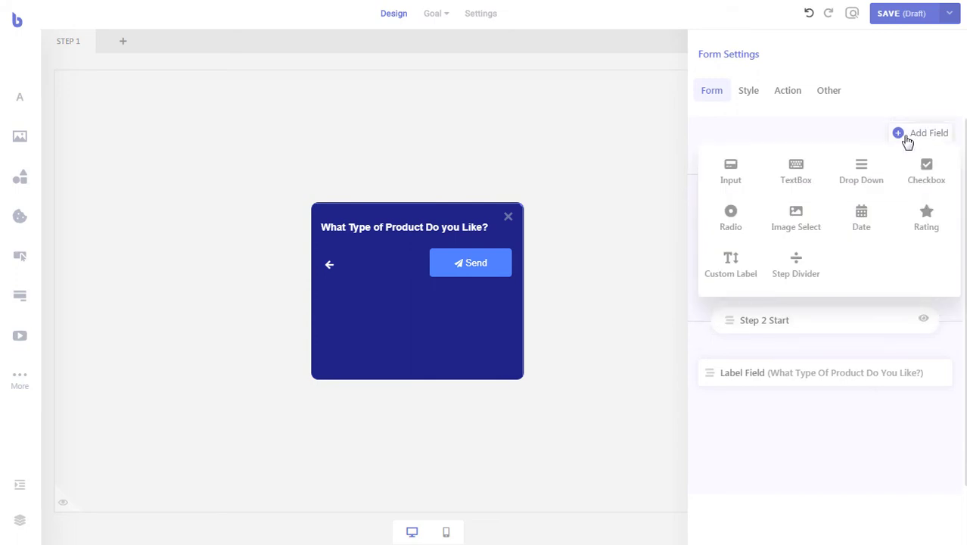
pyautogui.click(741, 219)
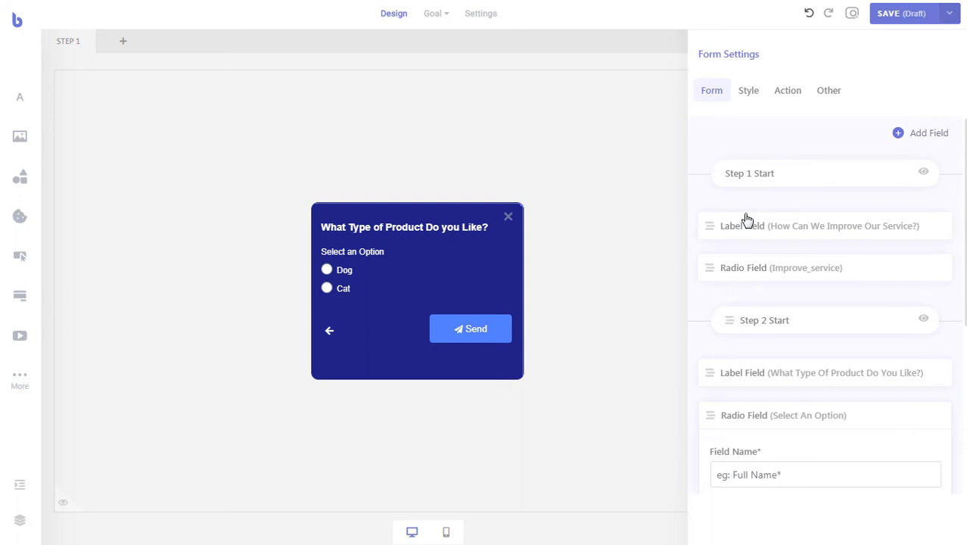
pyautogui.scroll(-5, 747, 218)
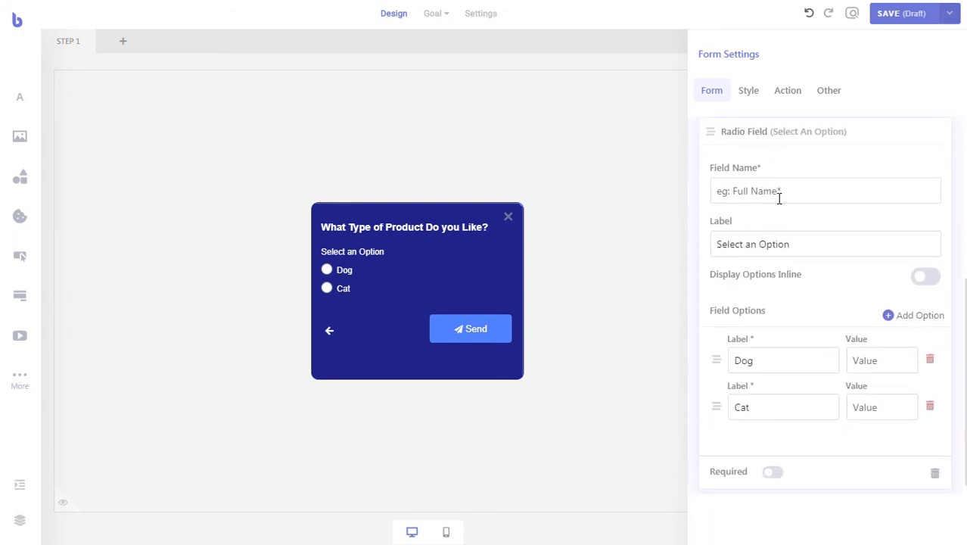
pyautogui.click(778, 198)
pyautogui.write('product_preferences')
pyautogui.moveTo(819, 241); pyautogui.dragTo(707, 233)
pyautogui.press('BackSpace')
# - Rename the Dog and Cat options to Clothing and Jewelry
pyautogui.scroll(-1, 788, 301)
pyautogui.doubleClick(740, 350)
pyautogui.write('Clothing')
pyautogui.doubleClick(759, 395)
pyautogui.write('Jewelry')
# - Add Shoes and Cosmetics options and make the product question required
pyautogui.click(916, 305)
pyautogui.scroll(-1, 853, 345)
pyautogui.moveTo(791, 397); pyautogui.dragTo(730, 401)
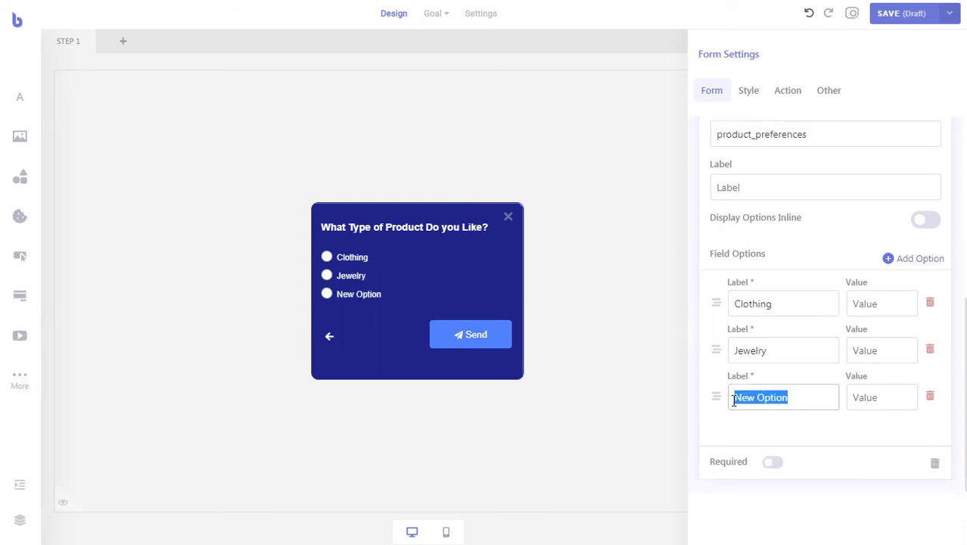
pyautogui.write('Shoes')
pyautogui.click(903, 259)
pyautogui.scroll(-1, 784, 420)
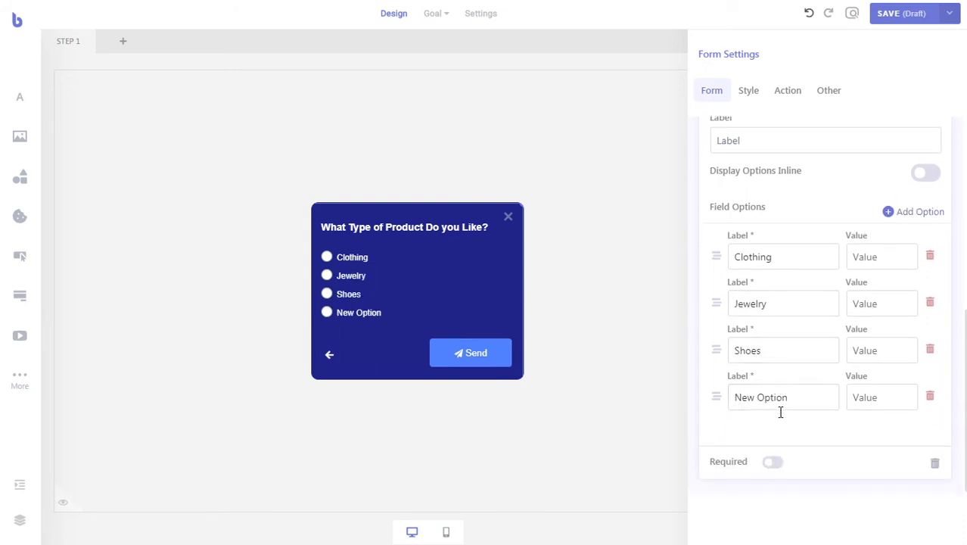
pyautogui.moveTo(789, 398); pyautogui.dragTo(734, 397)
pyautogui.write('Cosmetics')
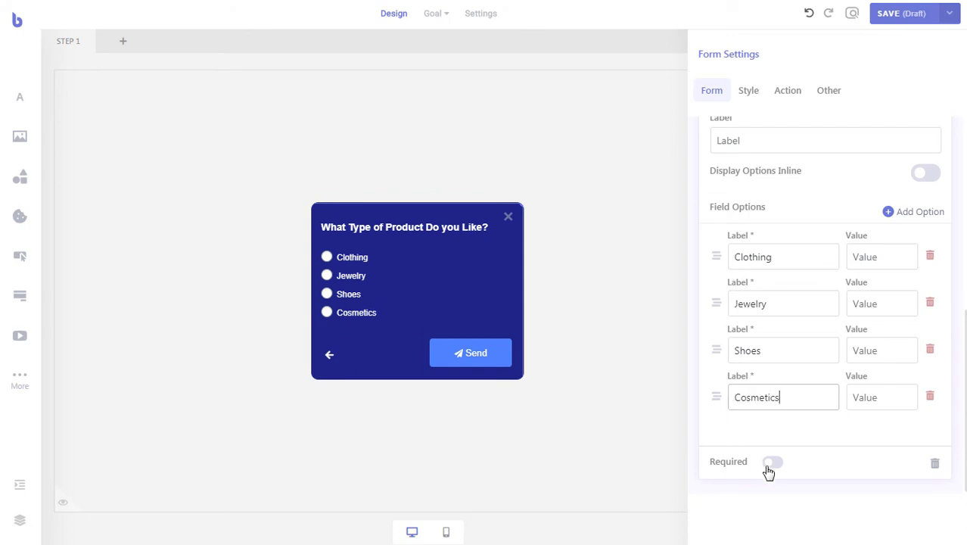
pyautogui.click(771, 463)
pyautogui.scroll(3, 805, 441)
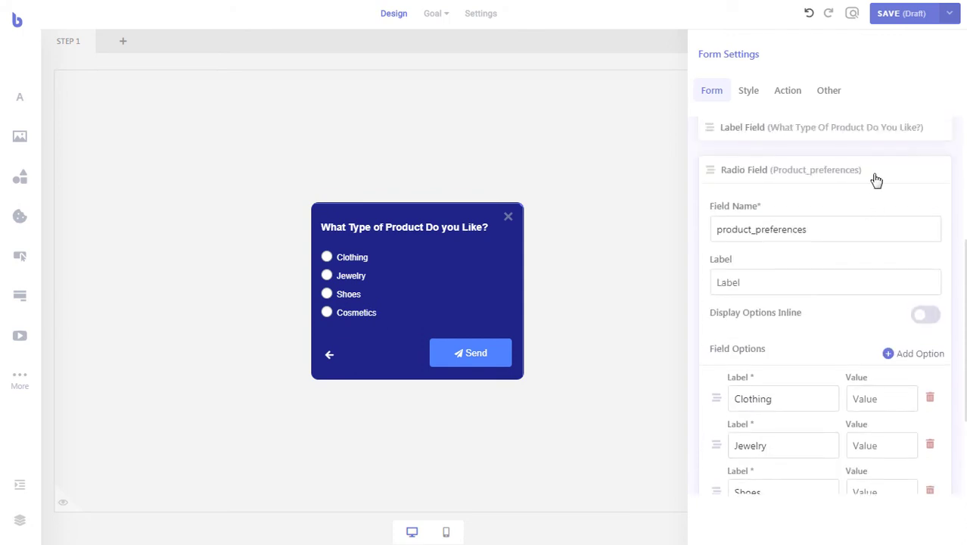
pyautogui.click(876, 180)
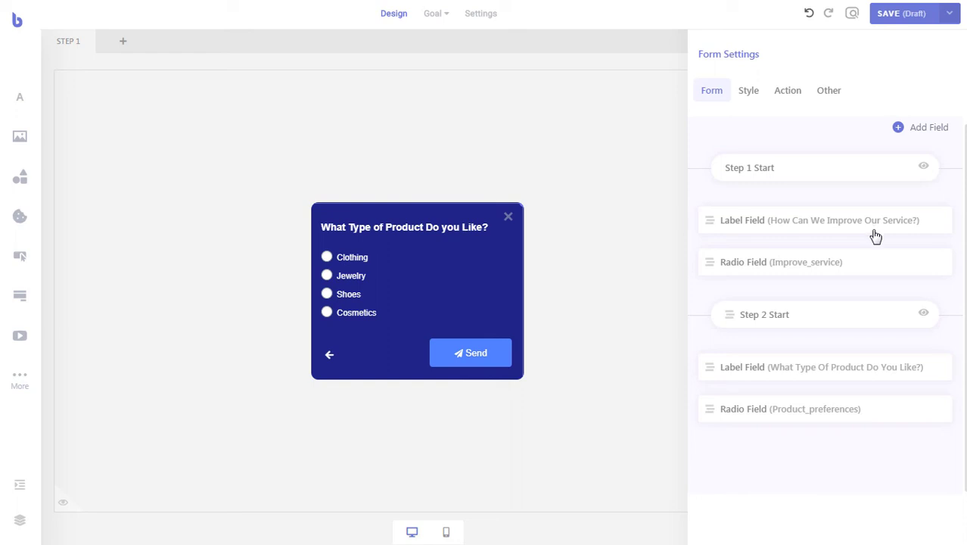
# - Add a step divider to create a third survey step and preview it
pyautogui.click(910, 132)
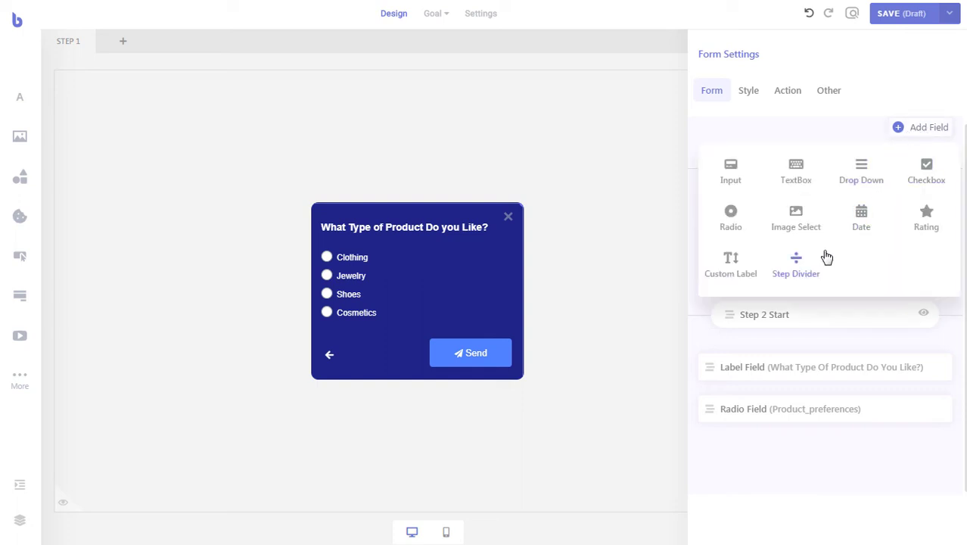
pyautogui.click(808, 266)
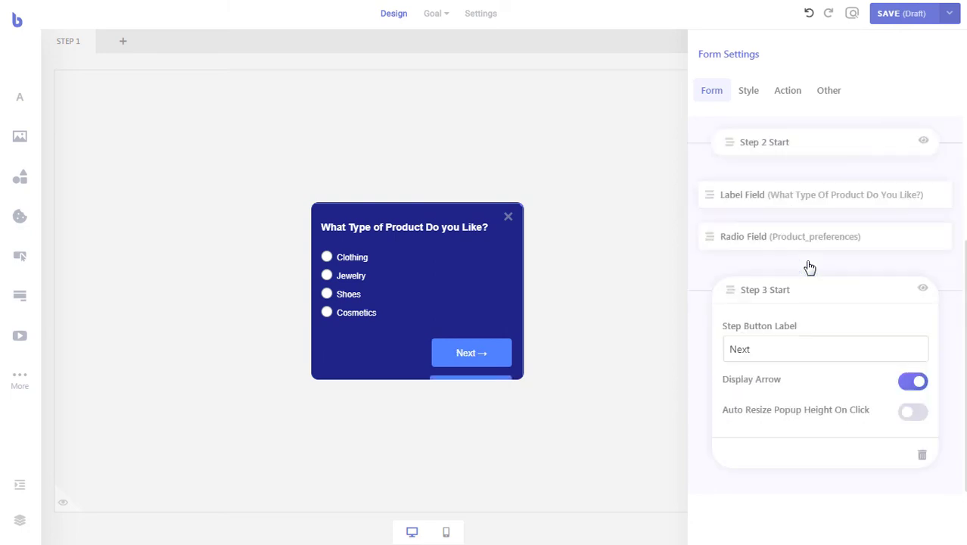
pyautogui.click(921, 290)
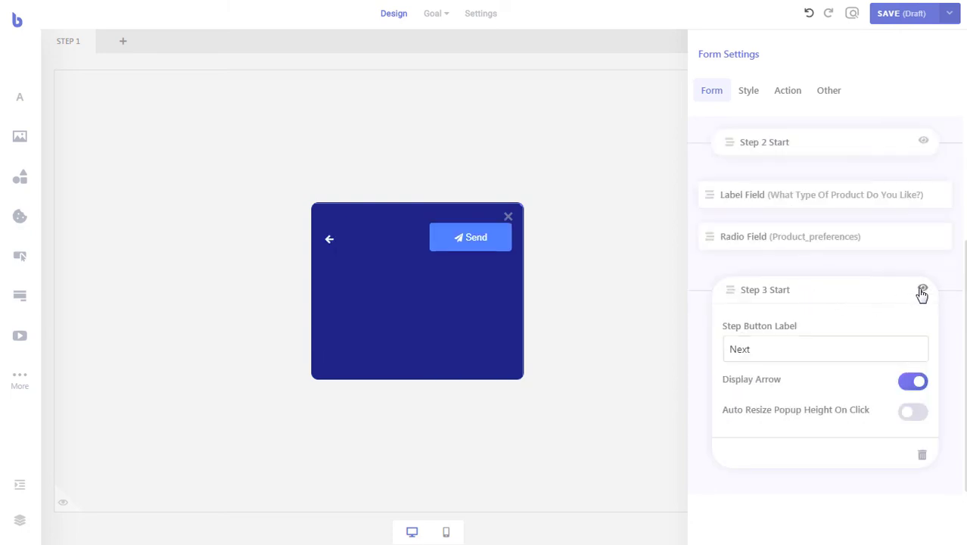
pyautogui.click(863, 296)
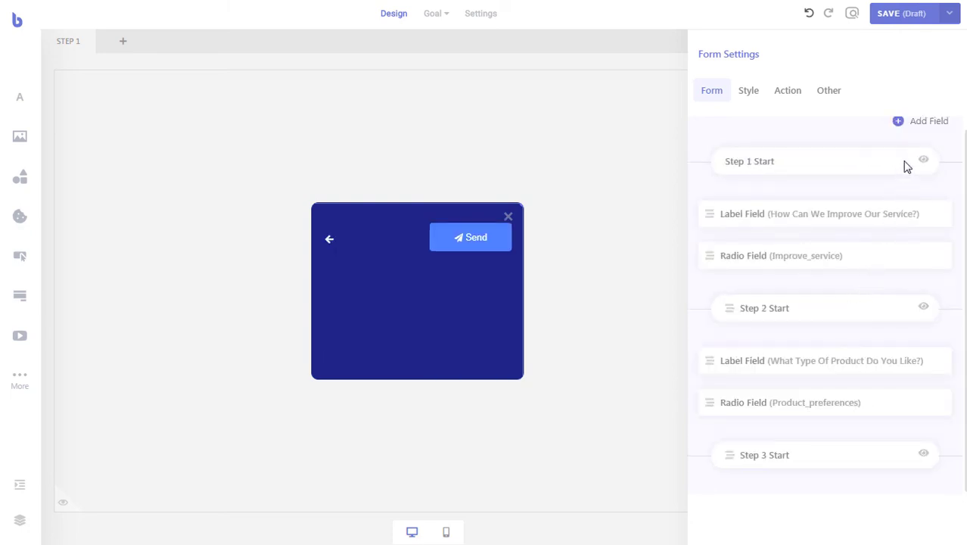
# - Add a required text input named fullname to step 3
pyautogui.click(914, 126)
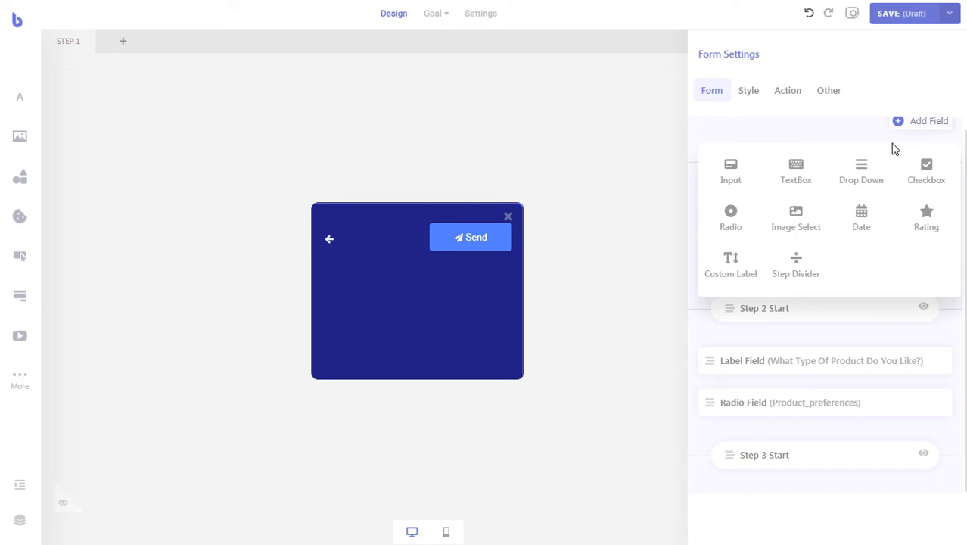
pyautogui.click(740, 175)
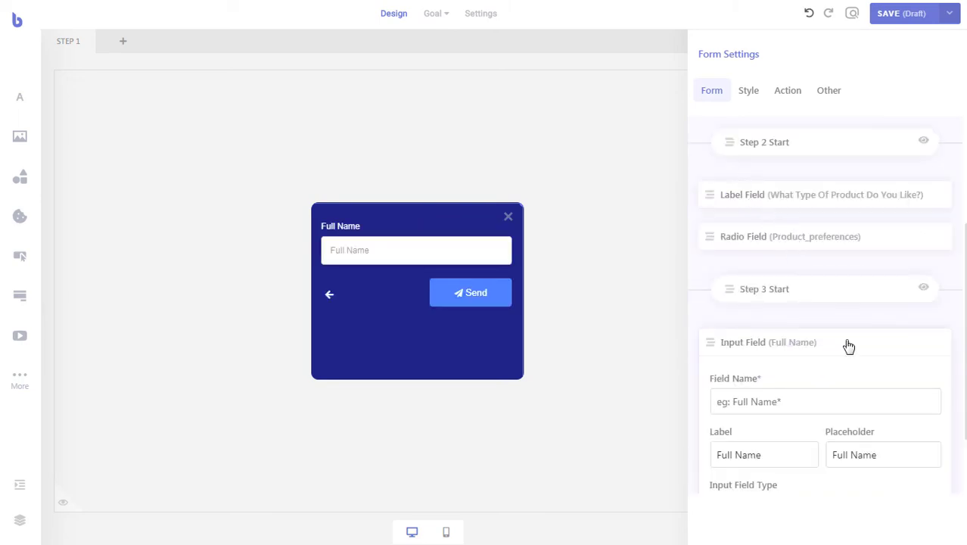
pyautogui.scroll(-1, 833, 351)
pyautogui.click(815, 333)
pyautogui.write('fullname')
pyautogui.scroll(-1, 771, 460)
pyautogui.click(770, 461)
pyautogui.click(802, 430)
pyautogui.click(802, 430)
pyautogui.click(846, 255)
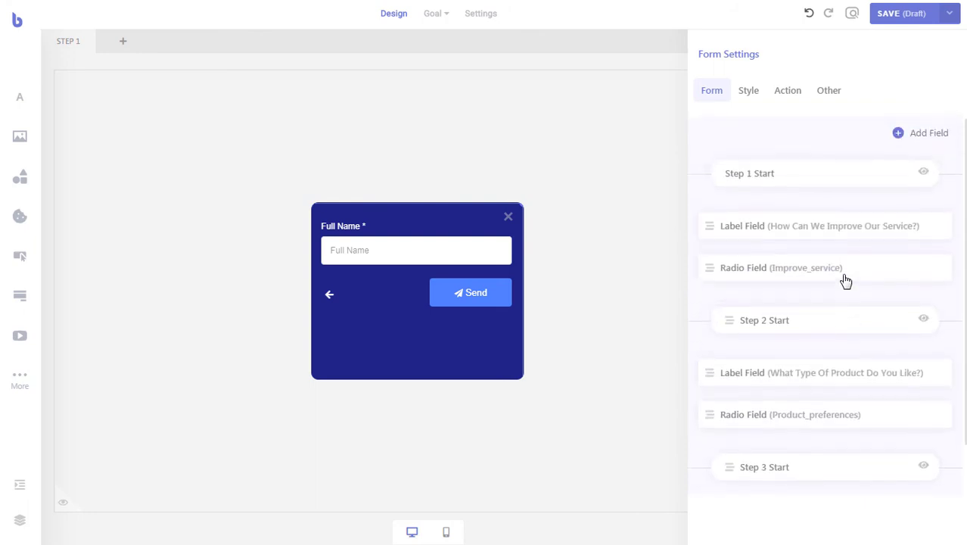
pyautogui.click(906, 134)
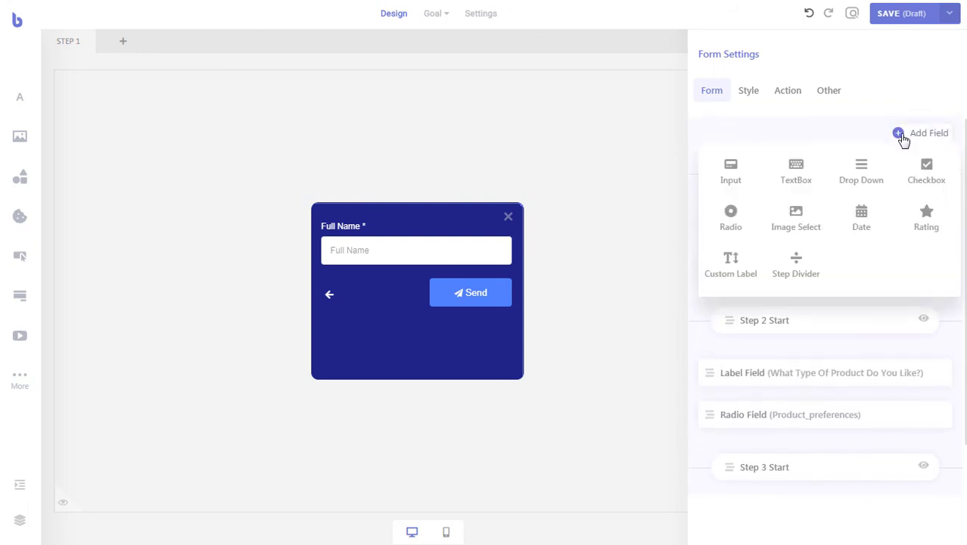
pyautogui.click(739, 174)
pyautogui.click(792, 312)
pyautogui.write('email_address')
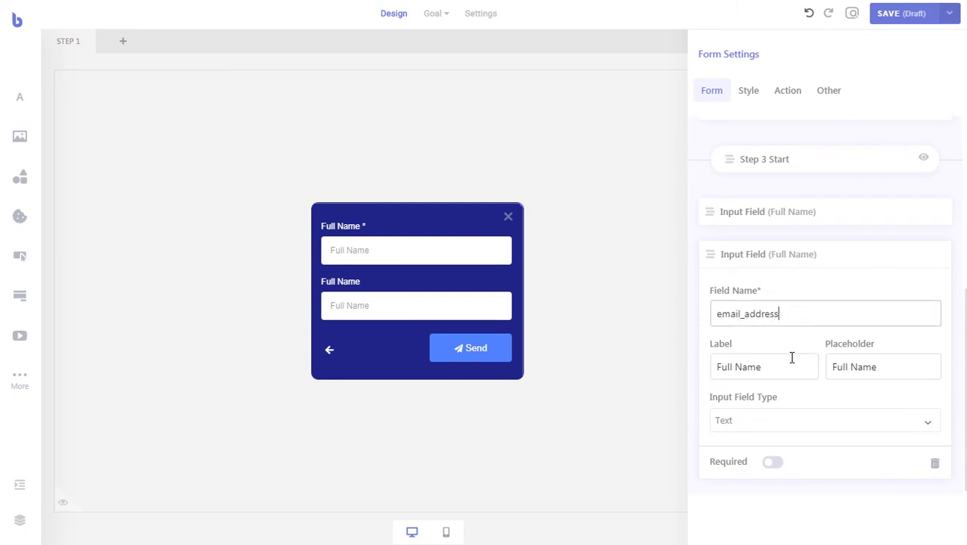
pyautogui.moveTo(793, 360); pyautogui.dragTo(709, 372)
pyautogui.write('Email Address')
pyautogui.press('Tab')
pyautogui.write('your@')
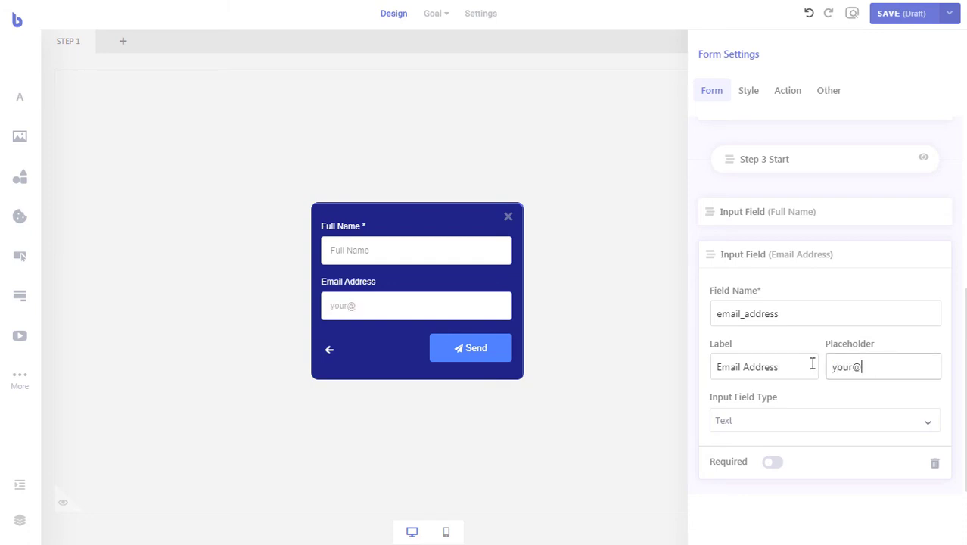
pyautogui.write('email.com')
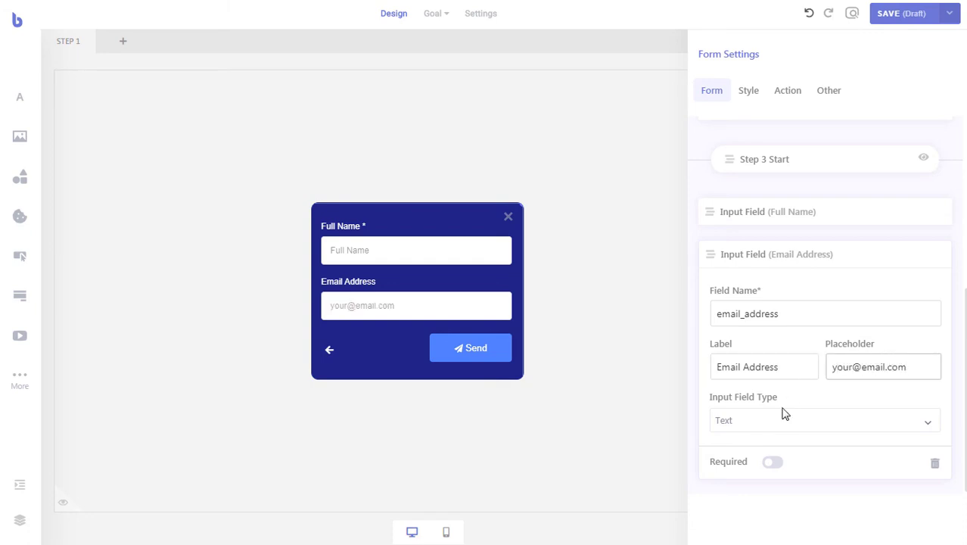
# - Set the Email Address field's input type to Email and make it required
pyautogui.click(784, 420)
pyautogui.click(777, 425)
pyautogui.click(779, 471)
pyautogui.click(841, 257)
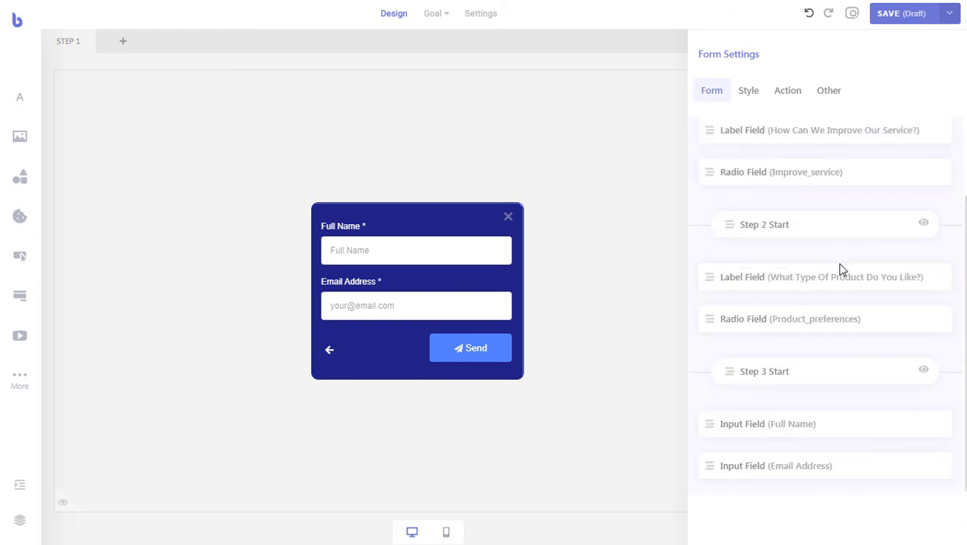
pyautogui.scroll(2, 844, 265)
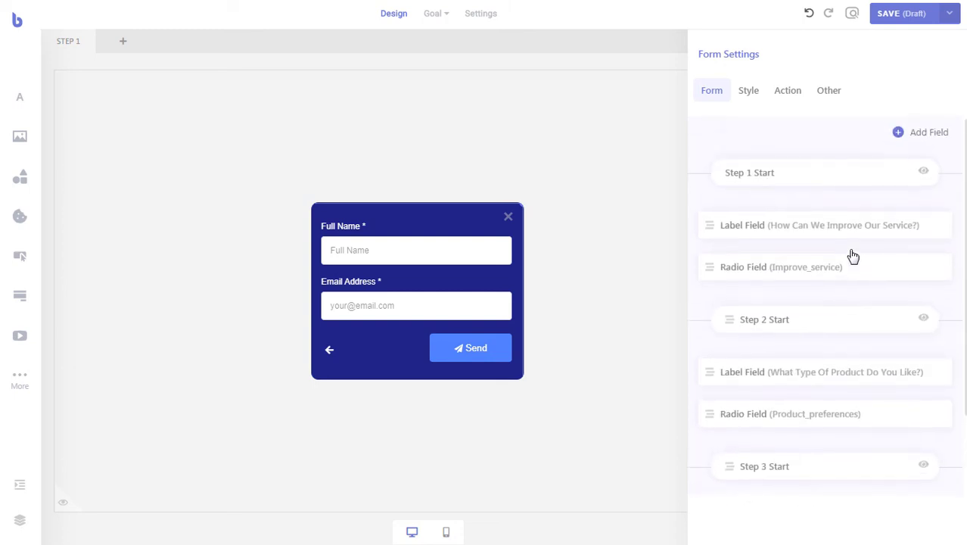
pyautogui.scroll(-1, 853, 256)
# - Add a required textarea named feedback to step 3 for visitor feedback
pyautogui.scroll(2, 881, 199)
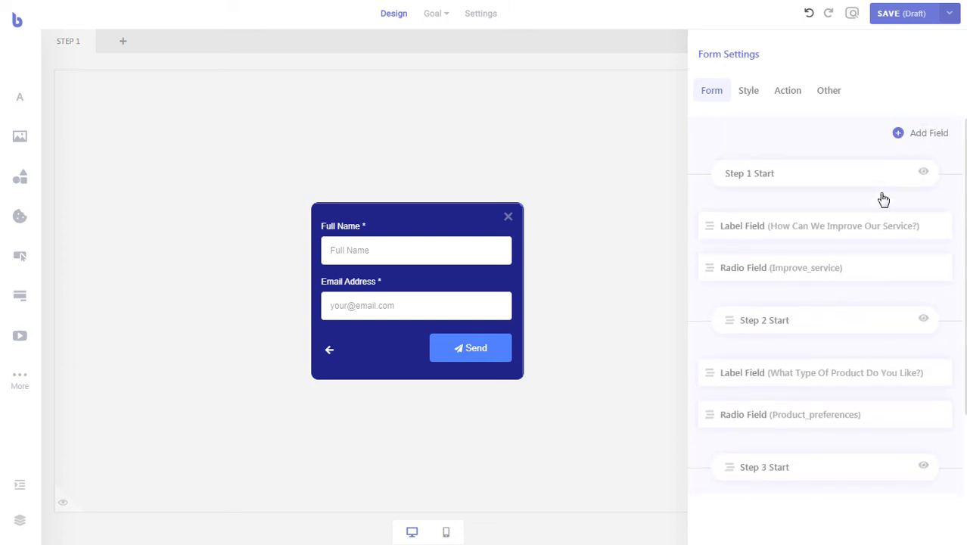
pyautogui.click(918, 145)
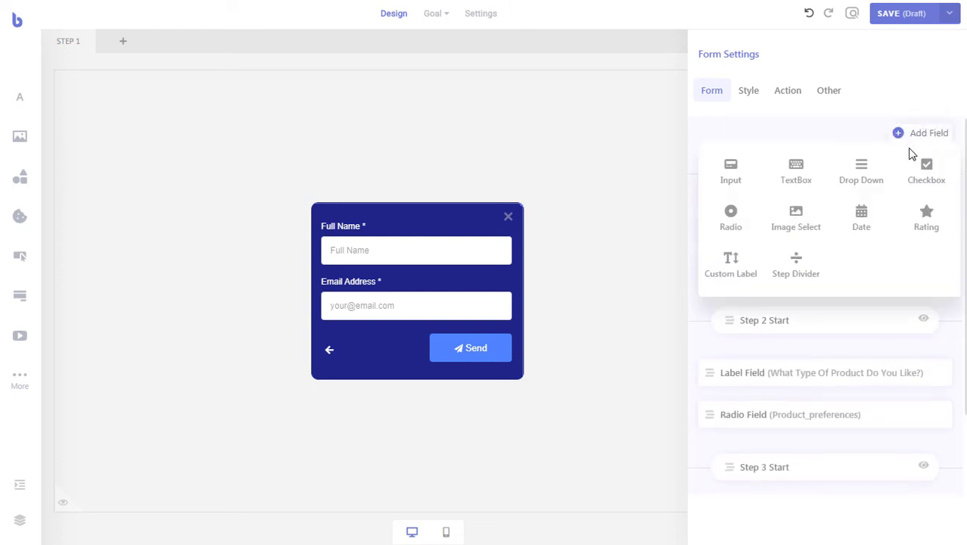
pyautogui.click(801, 182)
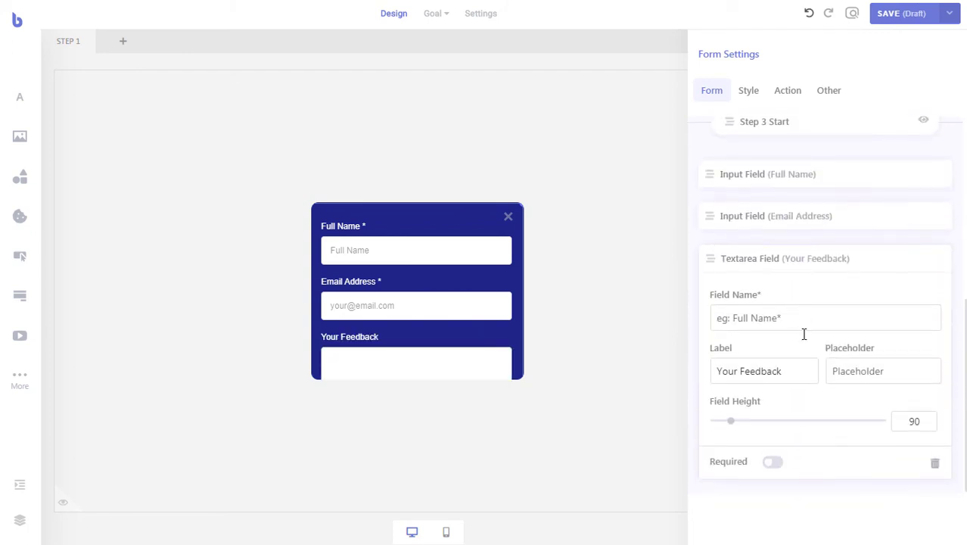
pyautogui.click(811, 310)
pyautogui.write('feedback')
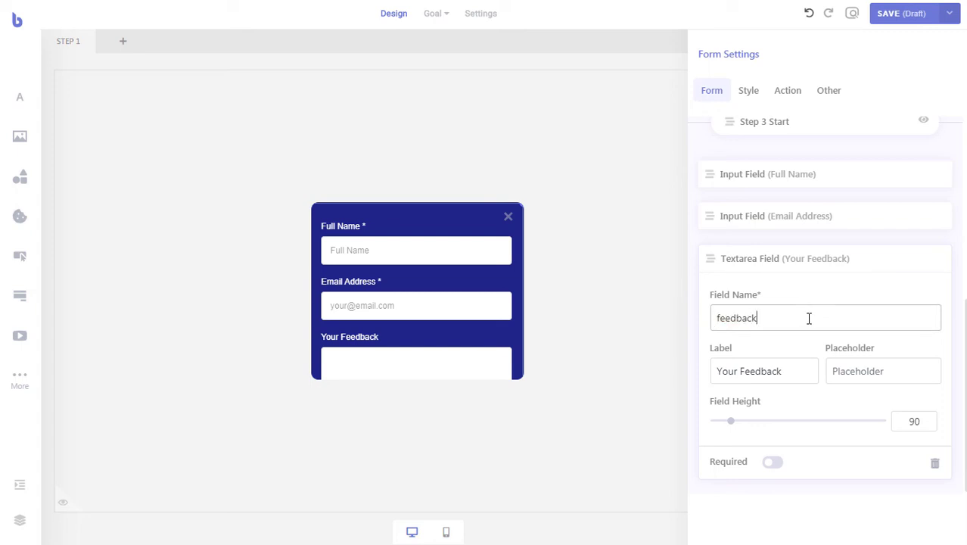
pyautogui.click(773, 463)
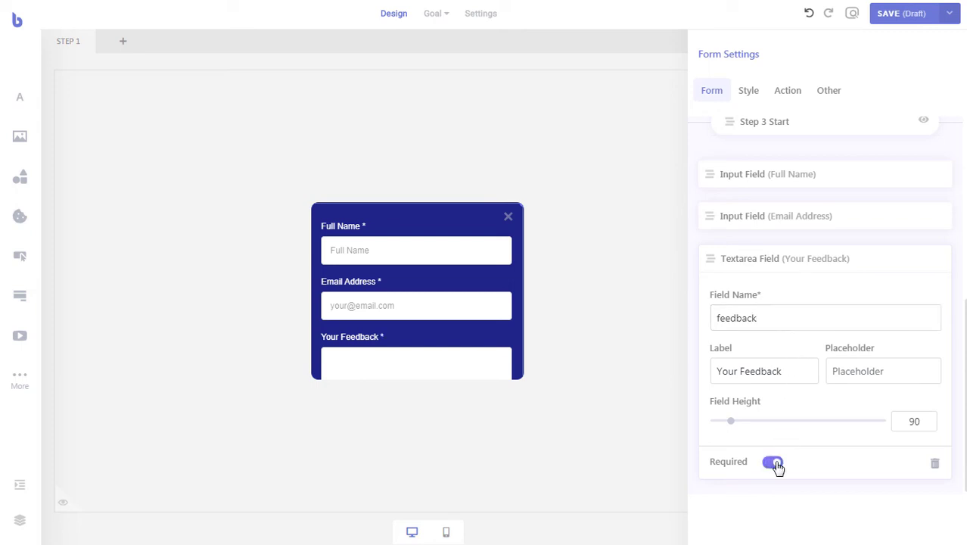
pyautogui.click(857, 266)
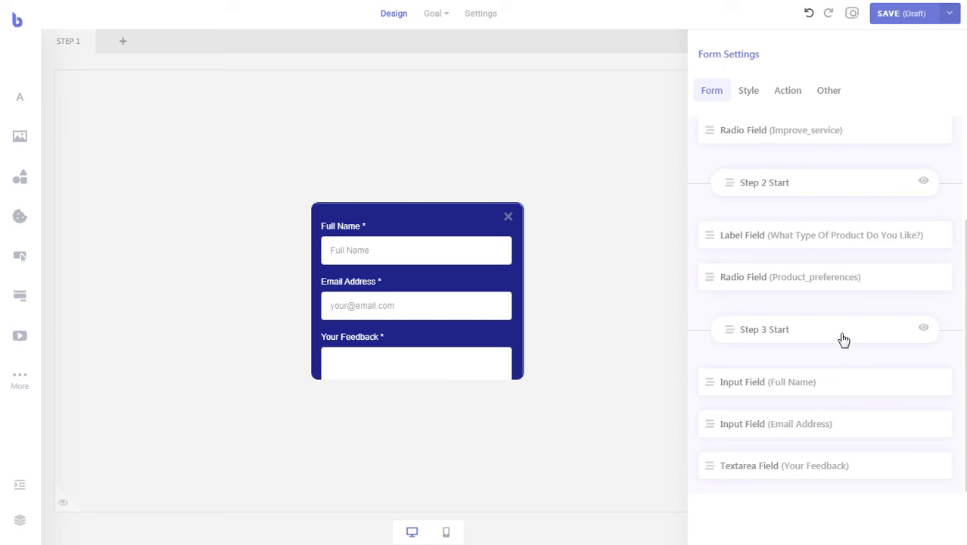
# - Enable Auto Resize Popup Height for Step 3 at height 400 and preview that step
pyautogui.click(844, 339)
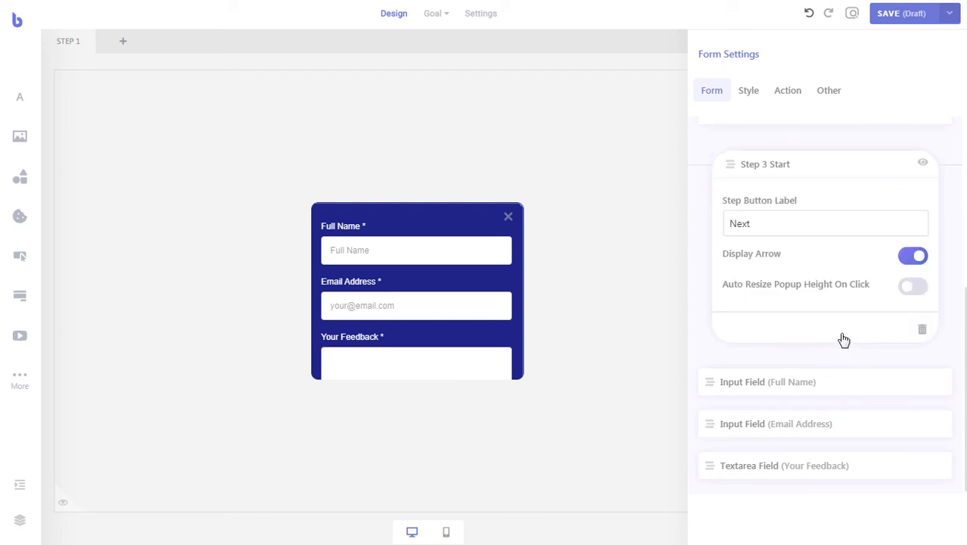
pyautogui.click(916, 287)
pyautogui.scroll(1, 900, 310)
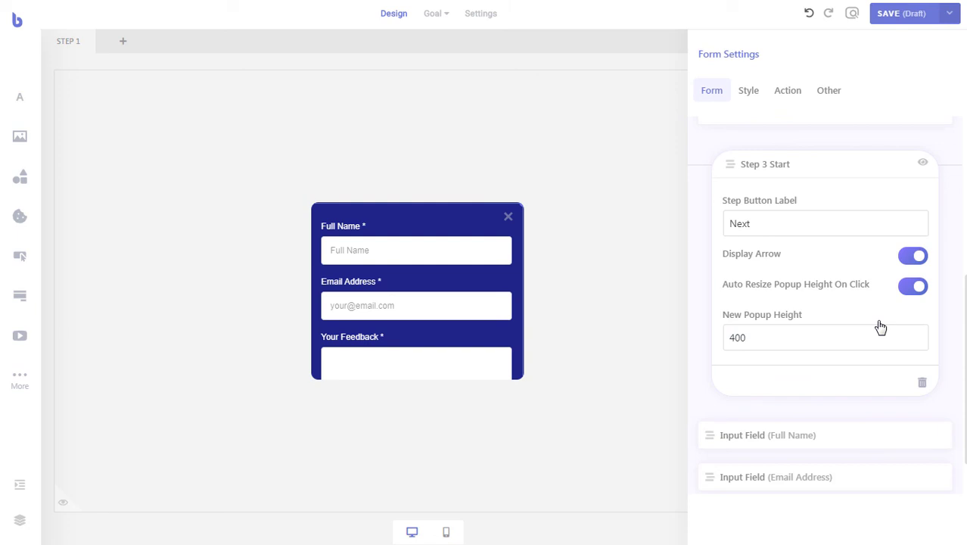
pyautogui.click(923, 164)
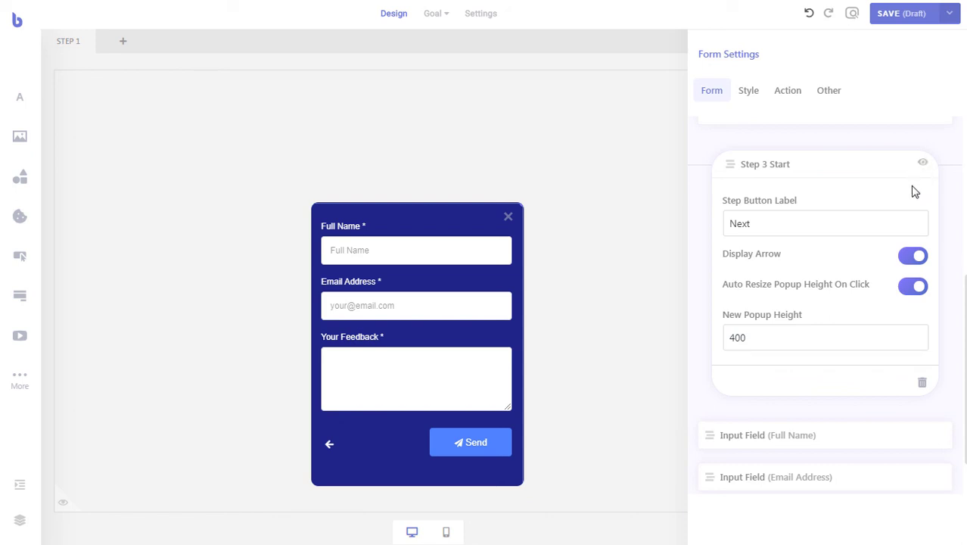
# - Preview steps 1, 2 and 3 in turn, ending back on step 1
pyautogui.click(890, 175)
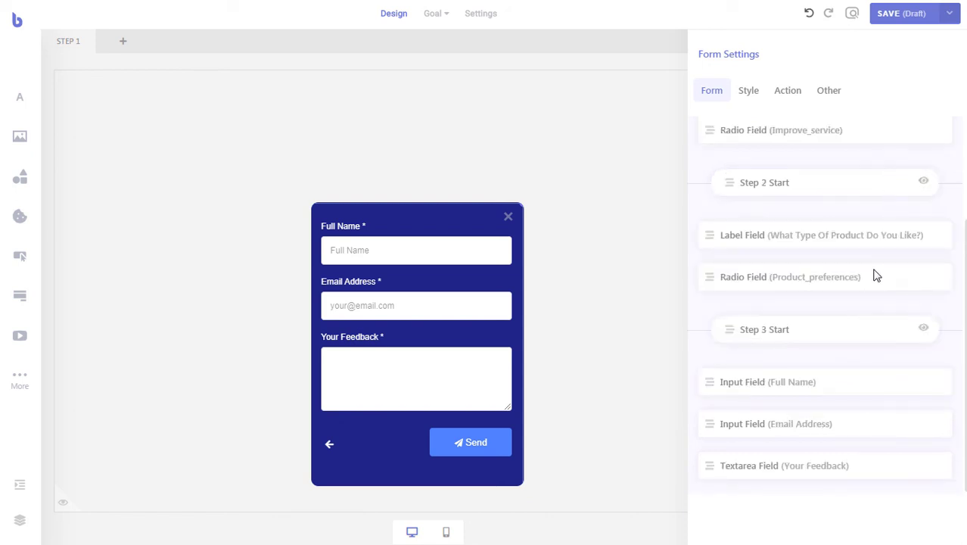
pyautogui.scroll(3, 872, 288)
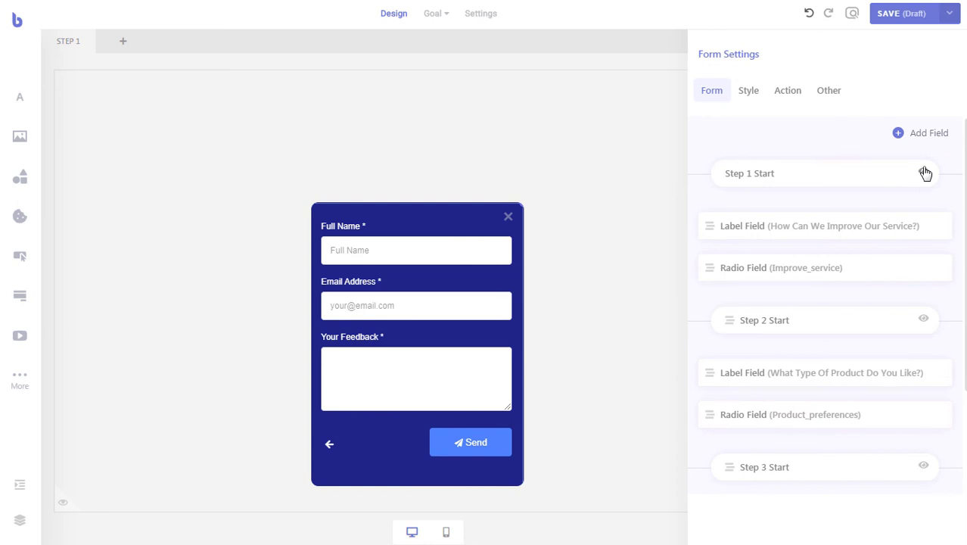
pyautogui.click(925, 173)
pyautogui.click(923, 318)
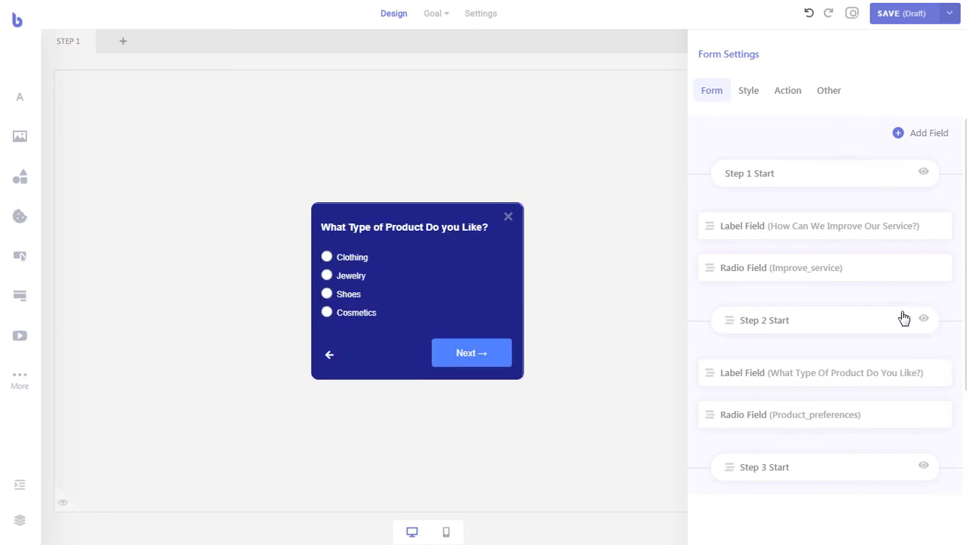
pyautogui.scroll(-2, 900, 321)
pyautogui.click(920, 331)
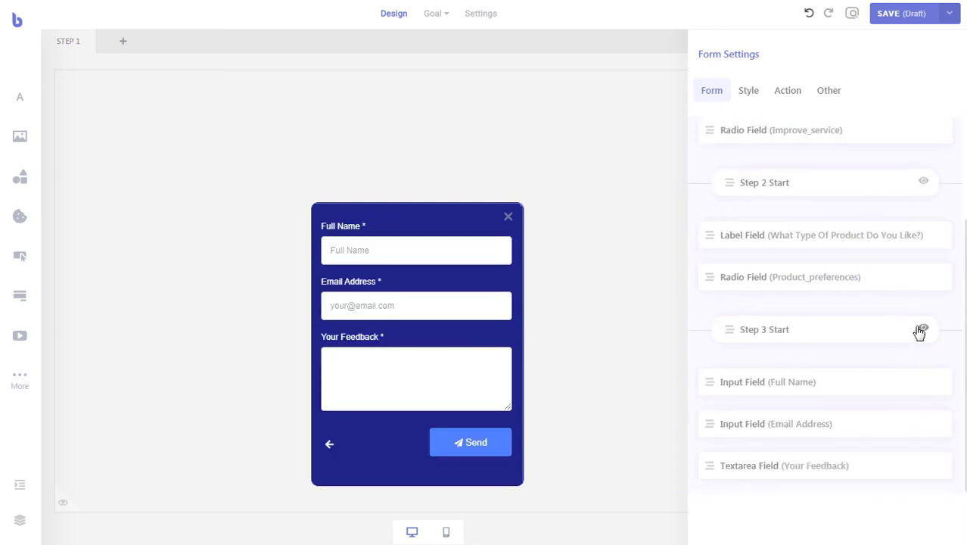
pyautogui.scroll(3, 918, 330)
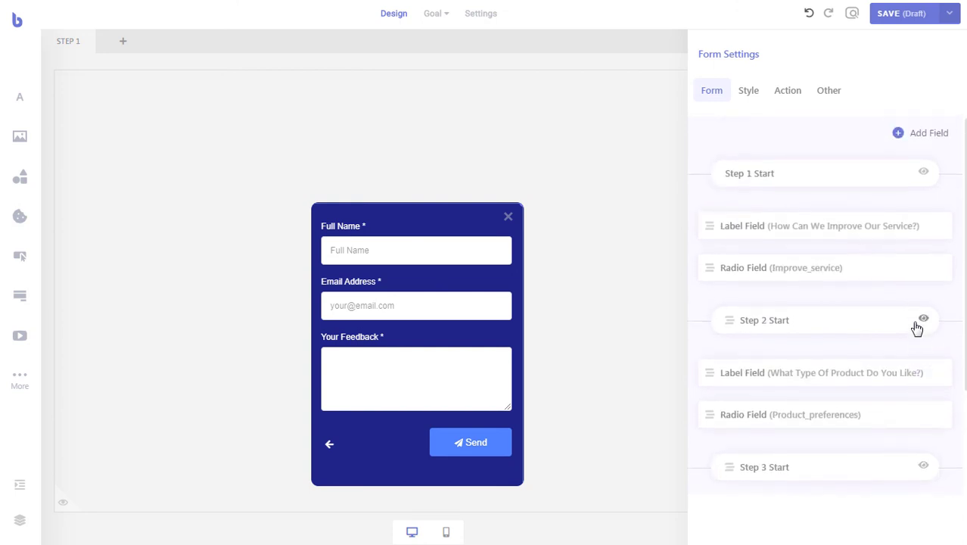
pyautogui.click(923, 172)
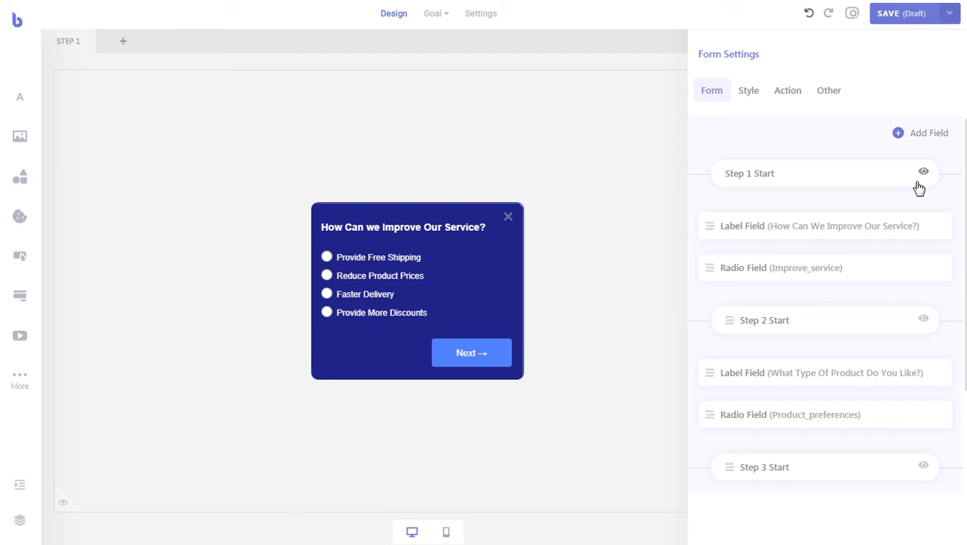
# - Make the Submission Success message read 'Thank You For your Submission!' and close Form Settings
pyautogui.click(787, 93)
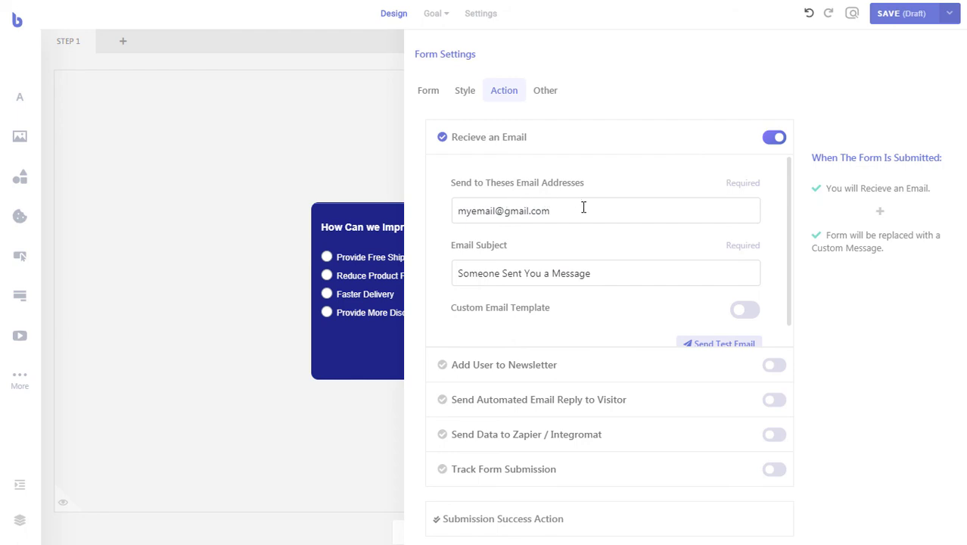
pyautogui.scroll(-1, 598, 253)
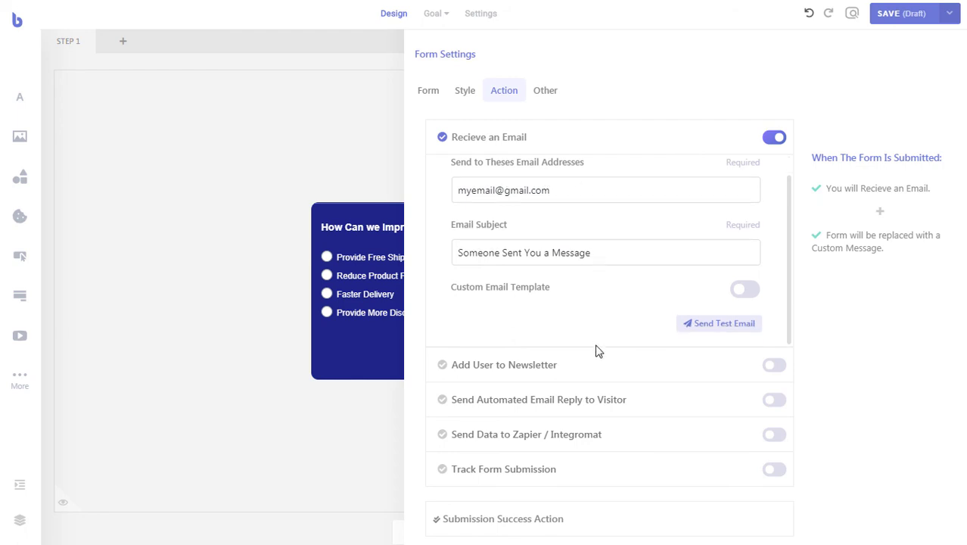
pyautogui.click(630, 518)
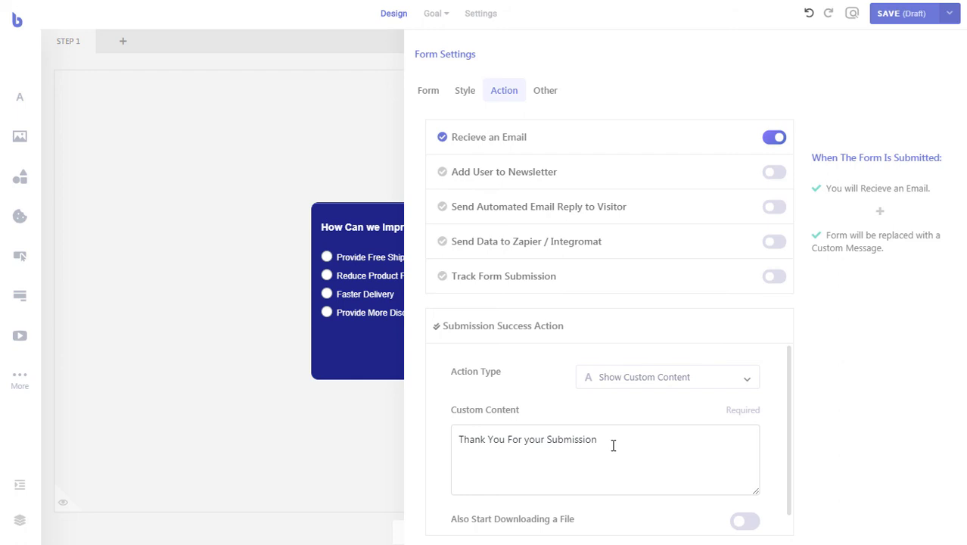
pyautogui.click(609, 443)
pyautogui.write('!')
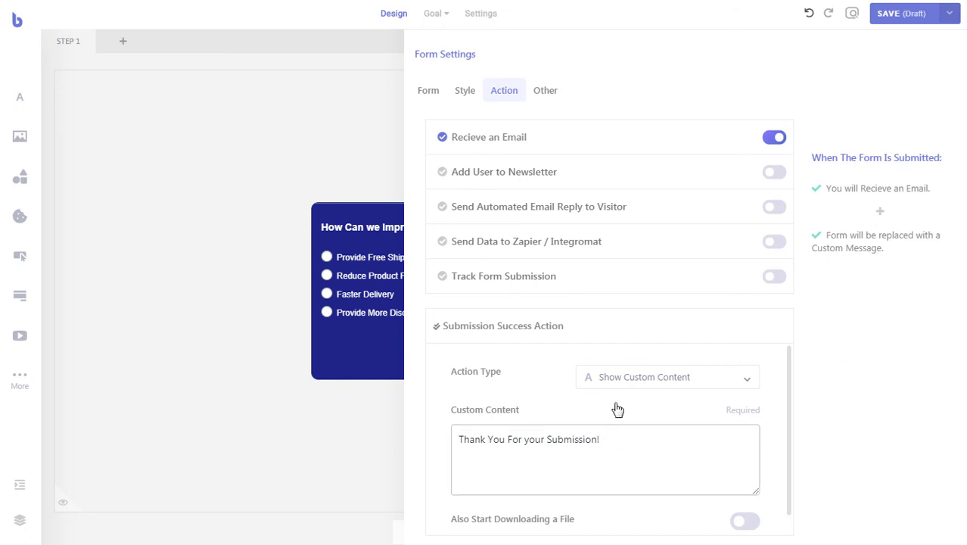
pyautogui.click(383, 151)
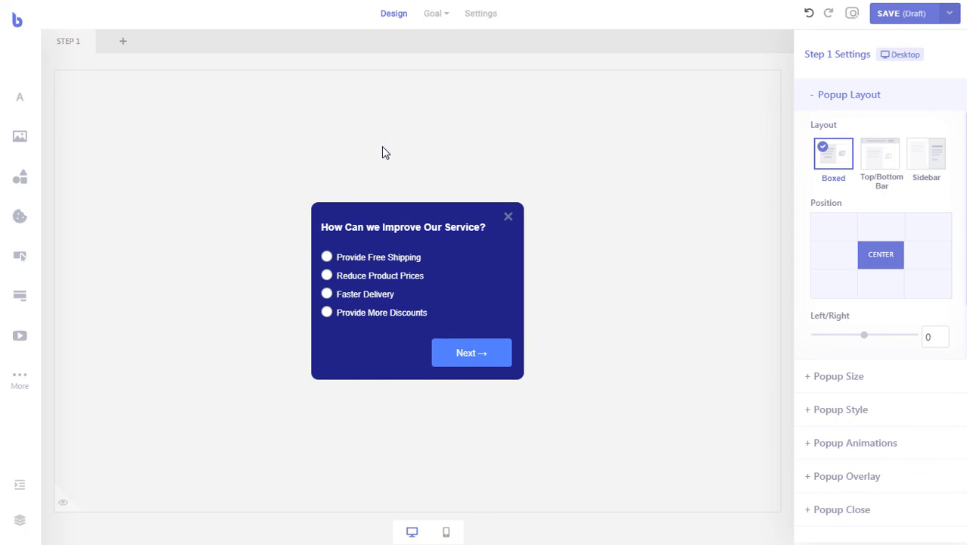
# - Position the popup Bottom Right with Left/Right and Top/Bottom offsets of -20
pyautogui.click(928, 294)
pyautogui.scroll(-1, 908, 269)
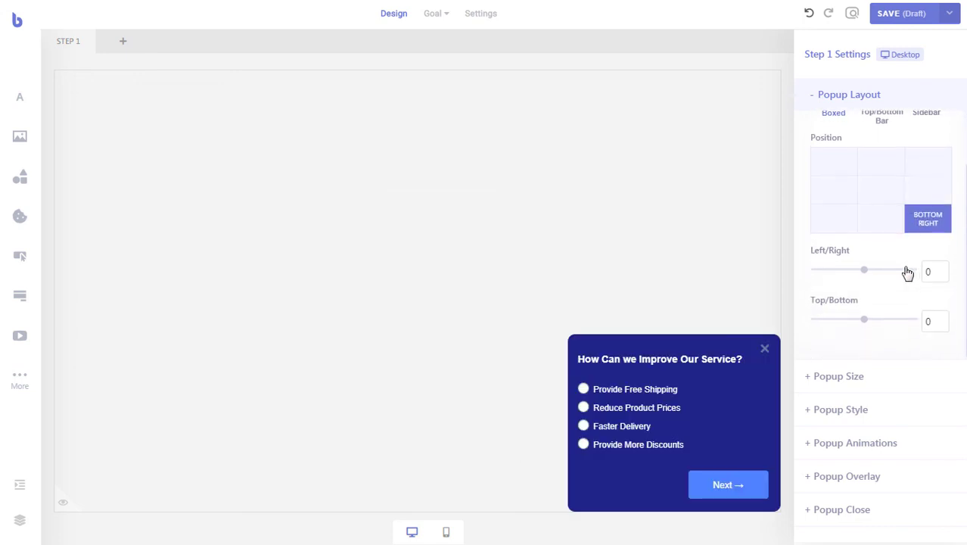
pyautogui.moveTo(866, 274); pyautogui.dragTo(857, 277)
pyautogui.moveTo(868, 317); pyautogui.dragTo(857, 319)
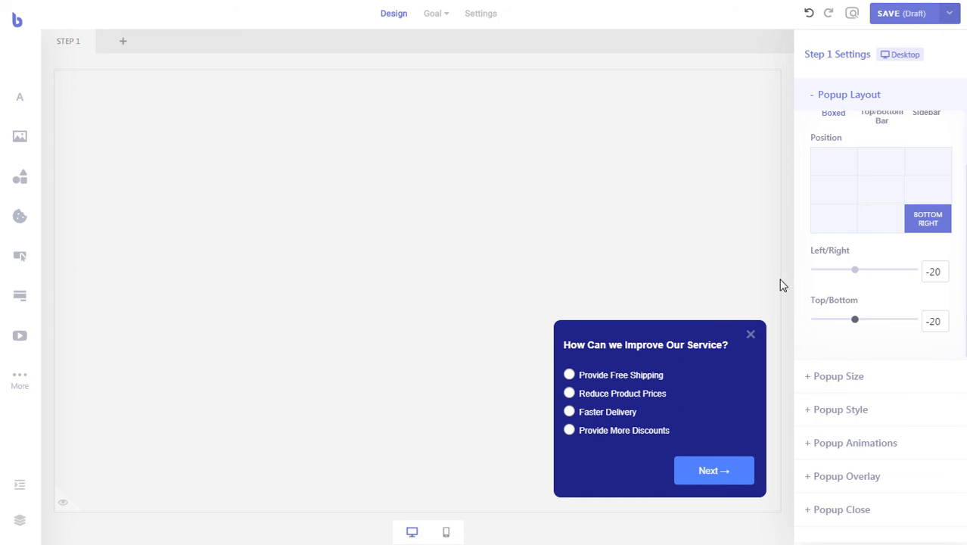
# - Set the goal to complete when a visitor submits the survey form
pyautogui.click(437, 17)
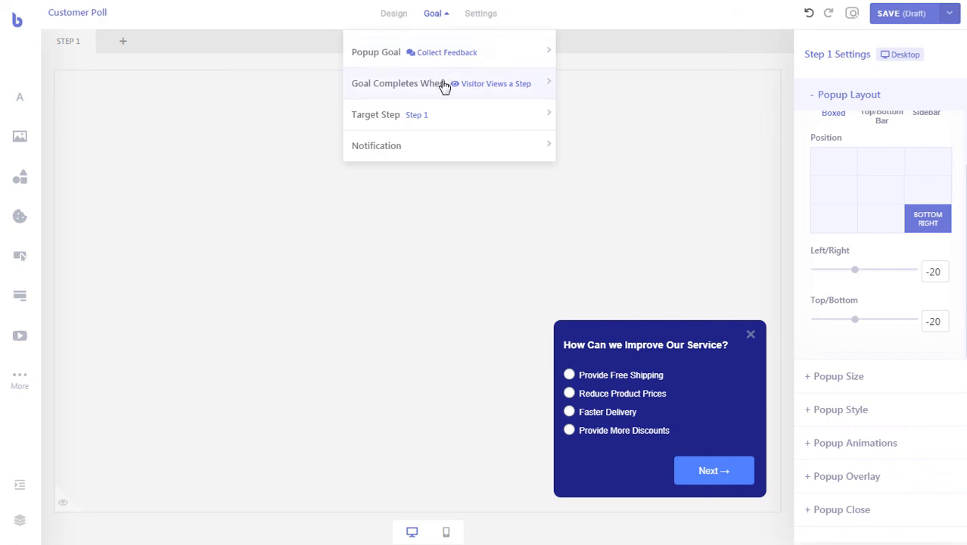
pyautogui.moveTo(447, 88)
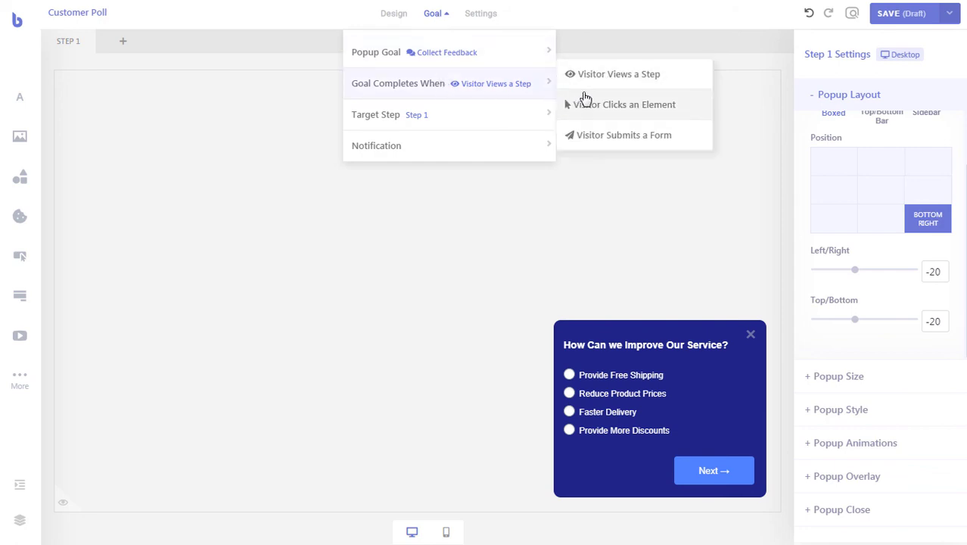
pyautogui.click(623, 136)
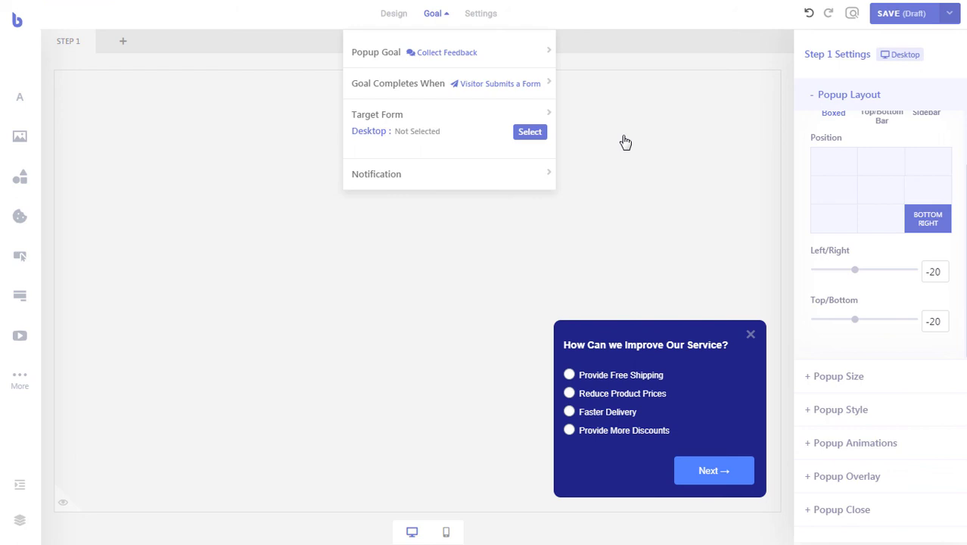
pyautogui.click(534, 134)
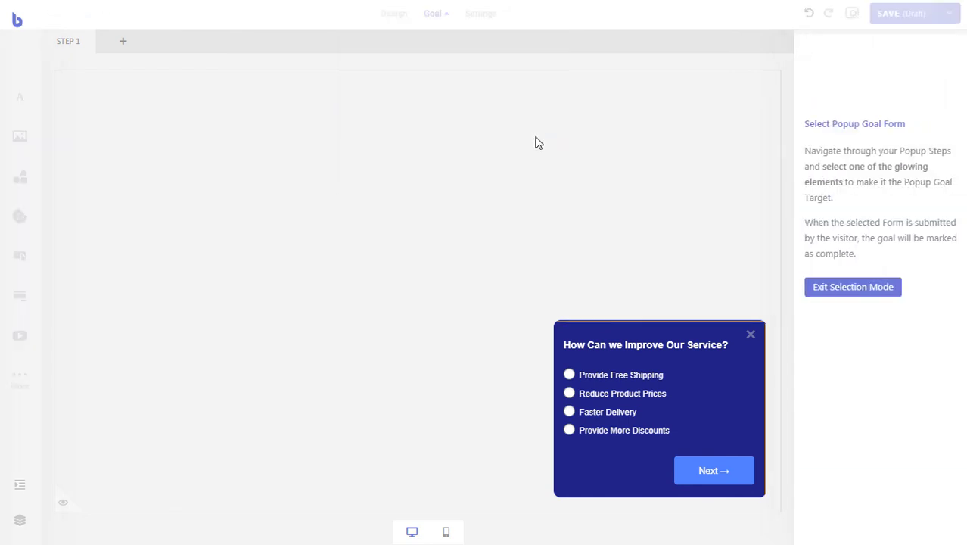
pyautogui.click(676, 393)
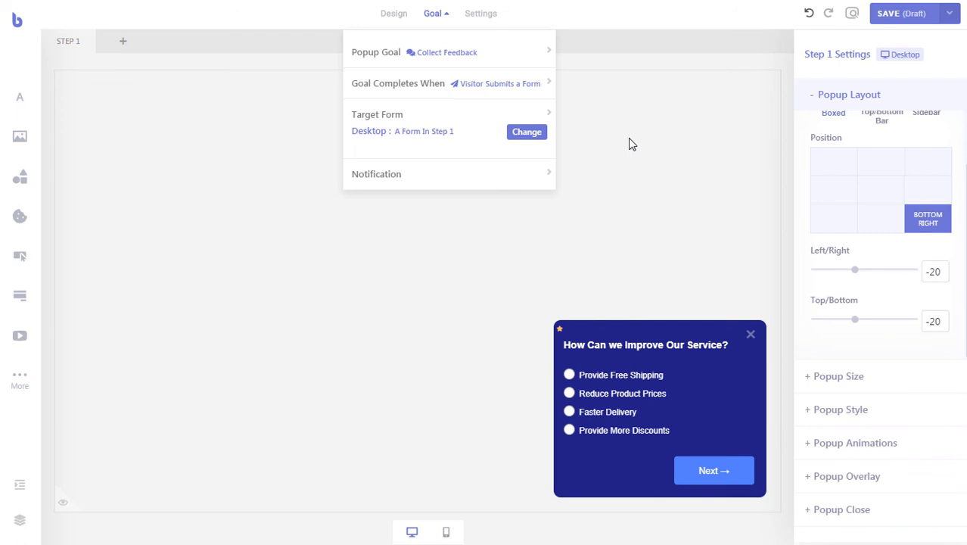
pyautogui.click(439, 16)
# - Save the Customer Poll popup and publish it to the site
pyautogui.click(890, 15)
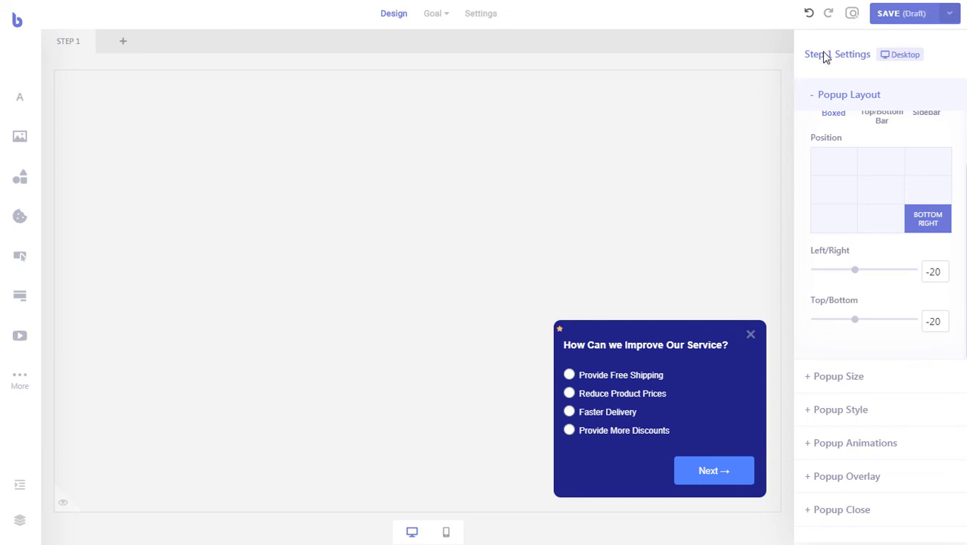
pyautogui.click(955, 21)
pyautogui.click(926, 37)
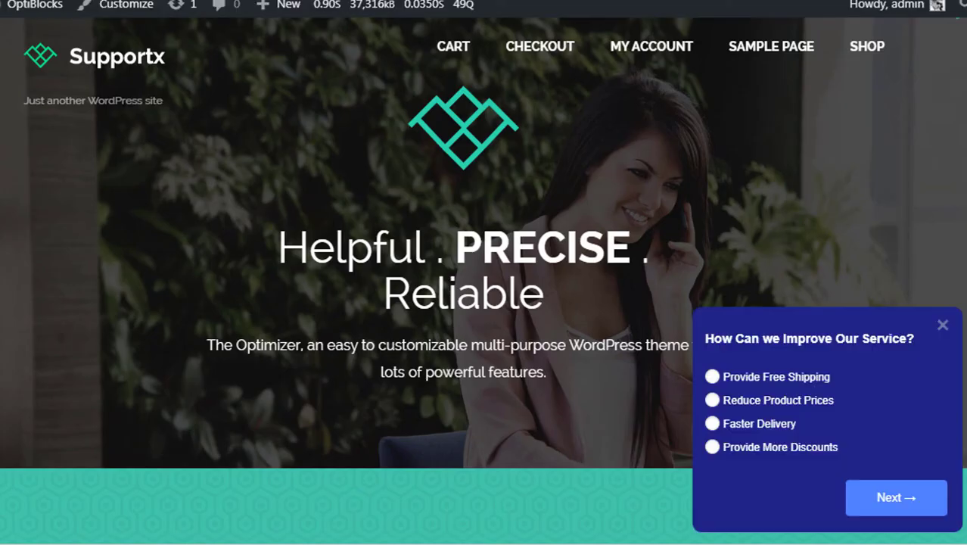
# - Answer Reduce Product Prices and Jewelry on the first two survey steps
pyautogui.click(780, 401)
pyautogui.click(882, 506)
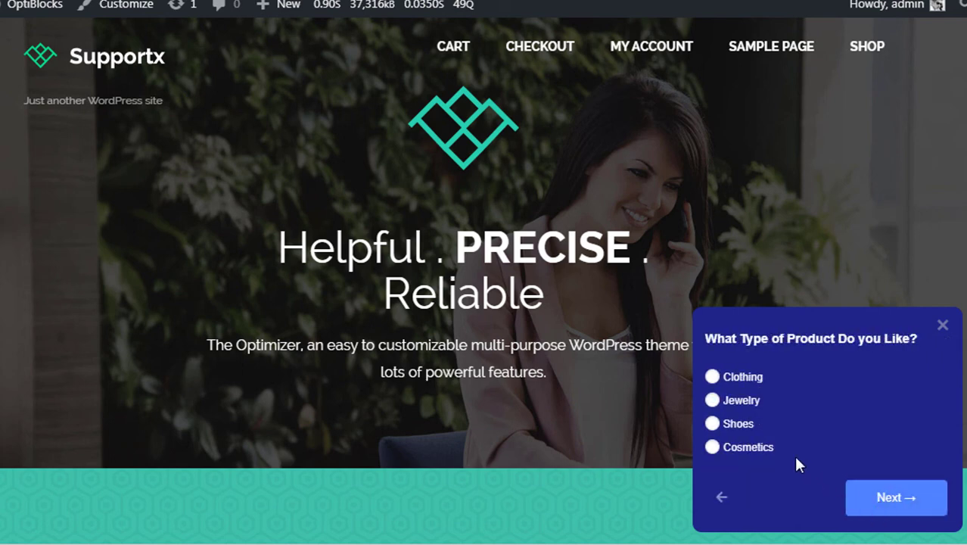
pyautogui.click(736, 401)
pyautogui.click(871, 500)
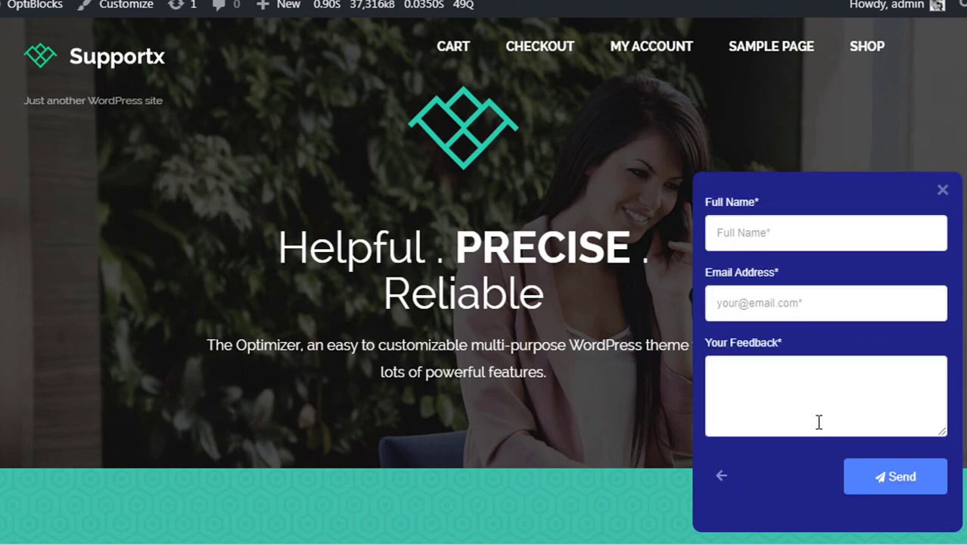
# - Enter a full name, an email address and feedback 'Thanks :)', then send the survey
pyautogui.click(765, 237)
pyautogui.write('John Doe')
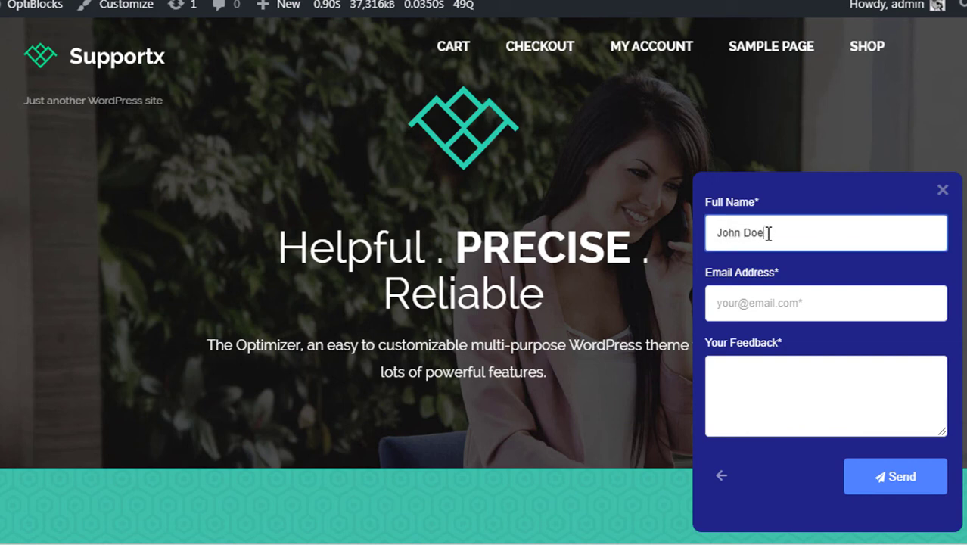
pyautogui.press('Tab')
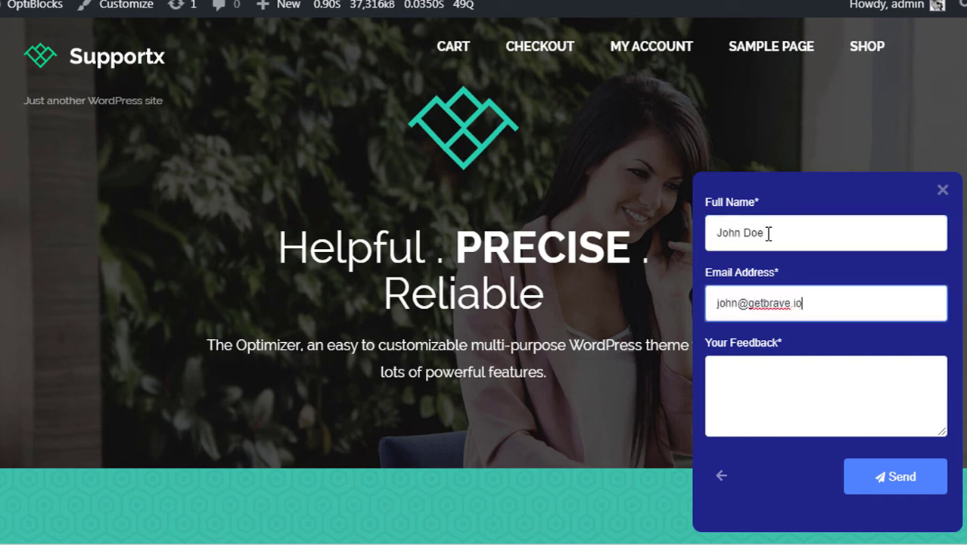
pyautogui.press('Tab')
pyautogui.write('Thanks :)')
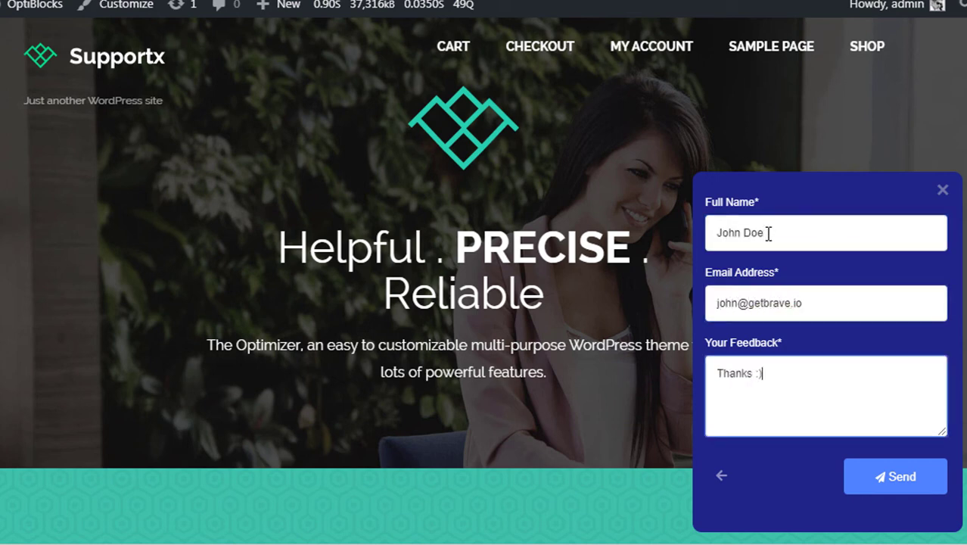
pyautogui.click(879, 481)
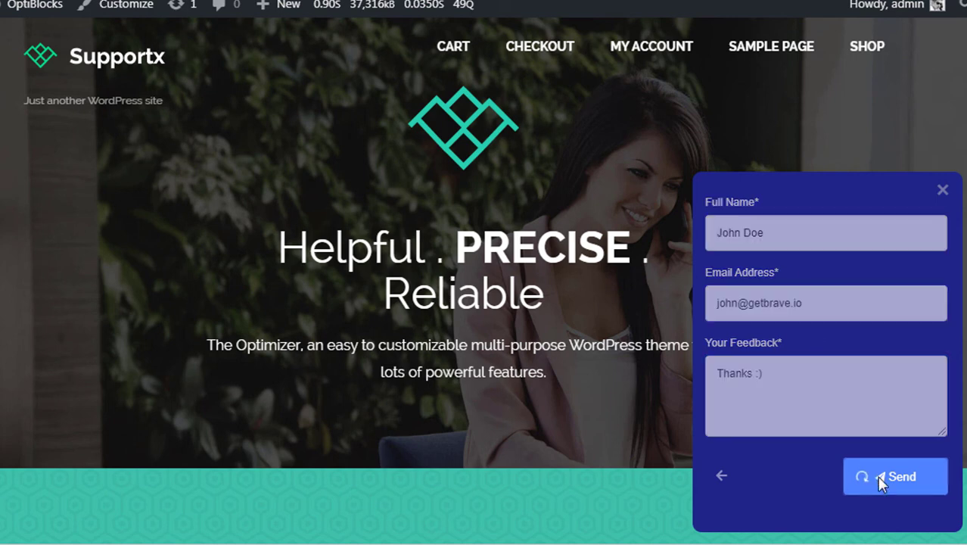